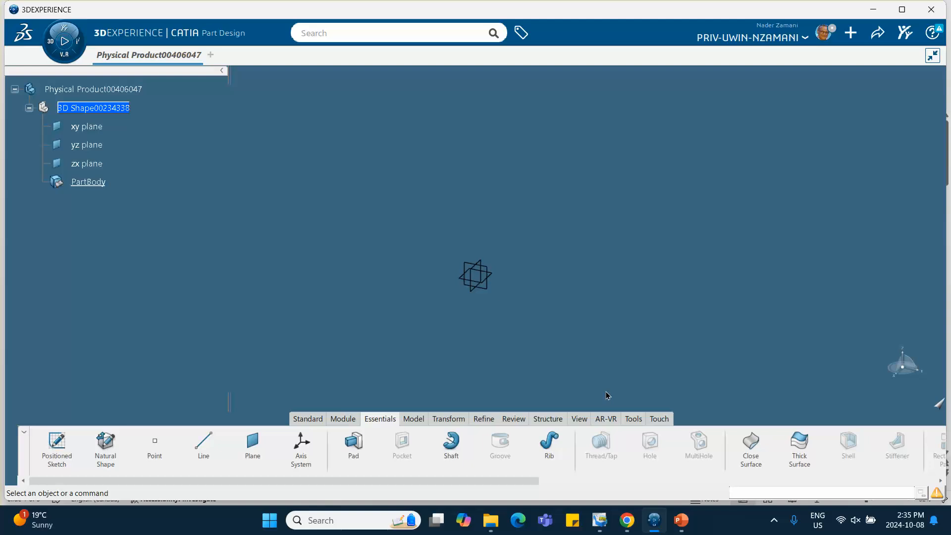
- Start a sketch on a vertical reference plane and draw a centered rectangle about 2.8 in wide around the origin
click(480, 267)
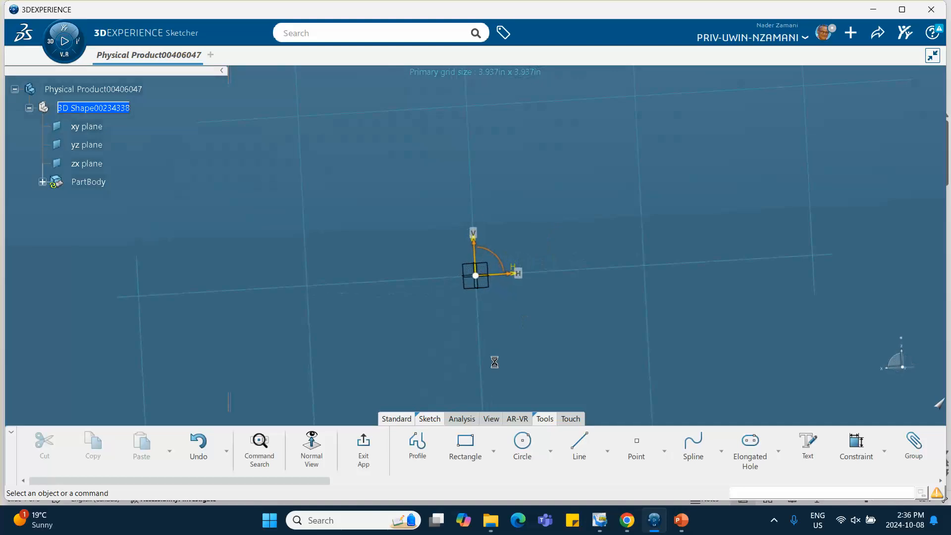
click(493, 451)
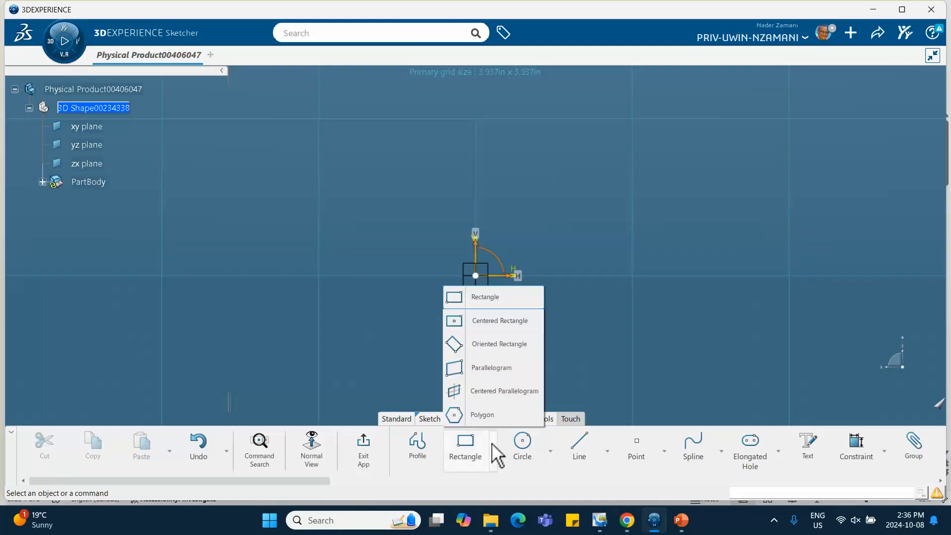
click(479, 321)
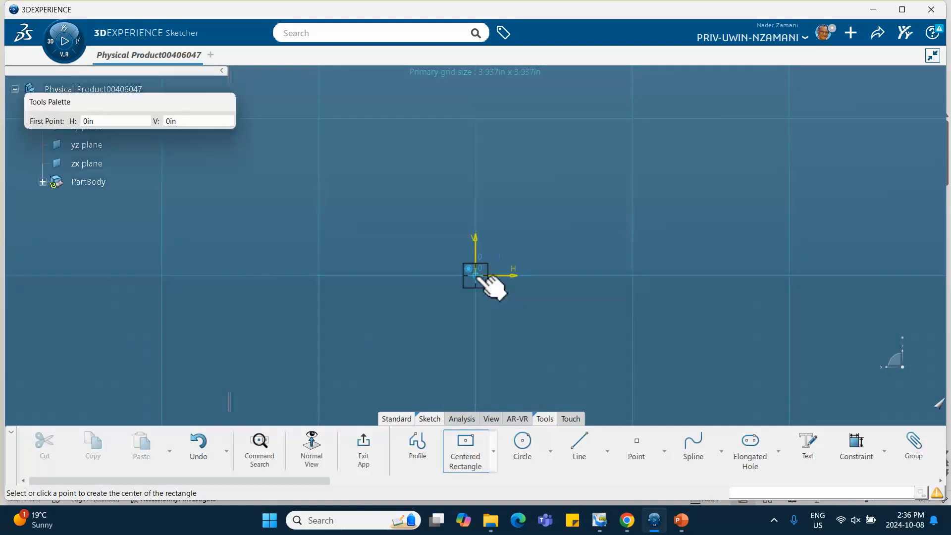
click(476, 275)
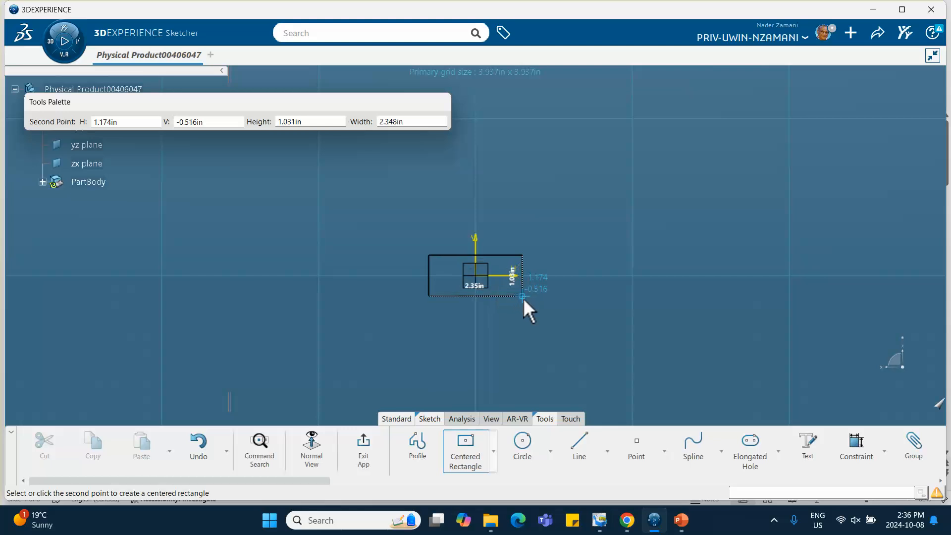
click(532, 321)
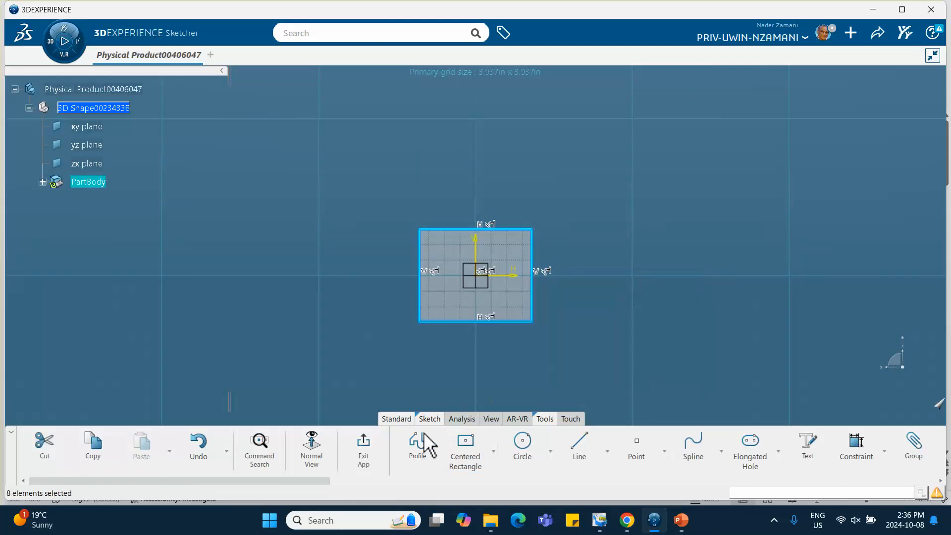
- Dimension the rectangle's upper edge and set its width to 1 in
click(856, 445)
click(526, 230)
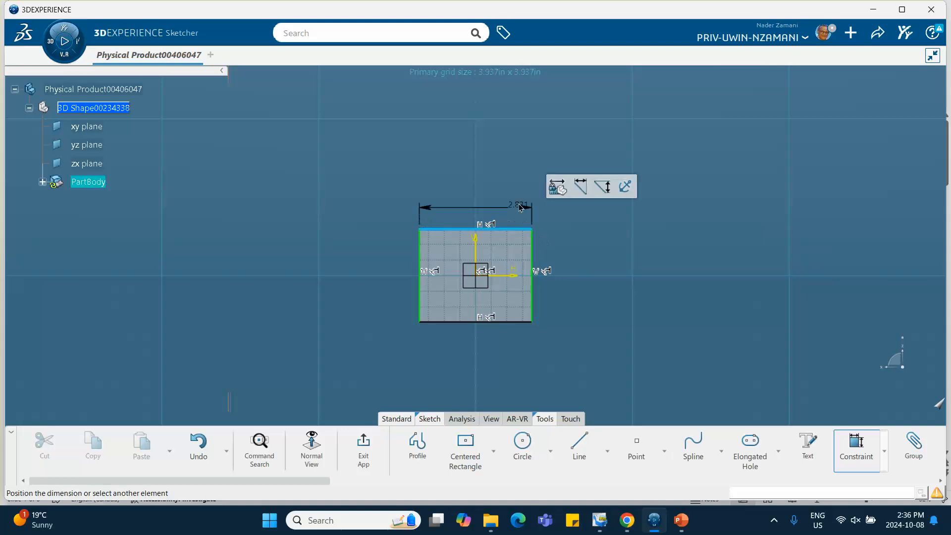
click(525, 207)
text(1)
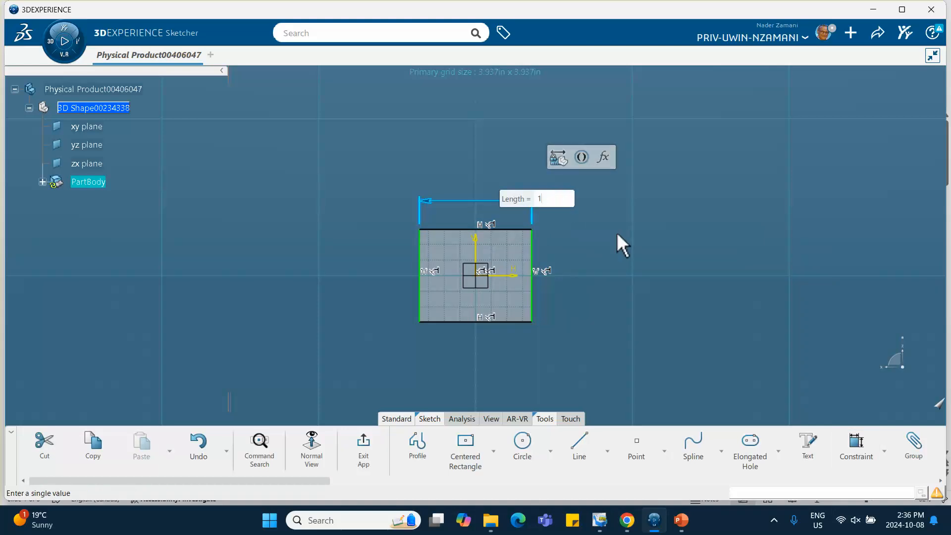
key(Return)
key(Return)
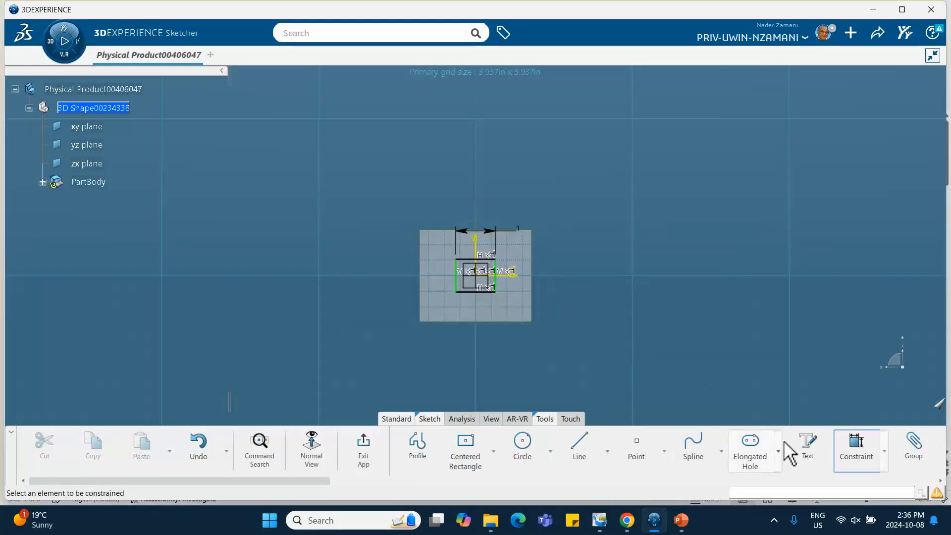
click(856, 448)
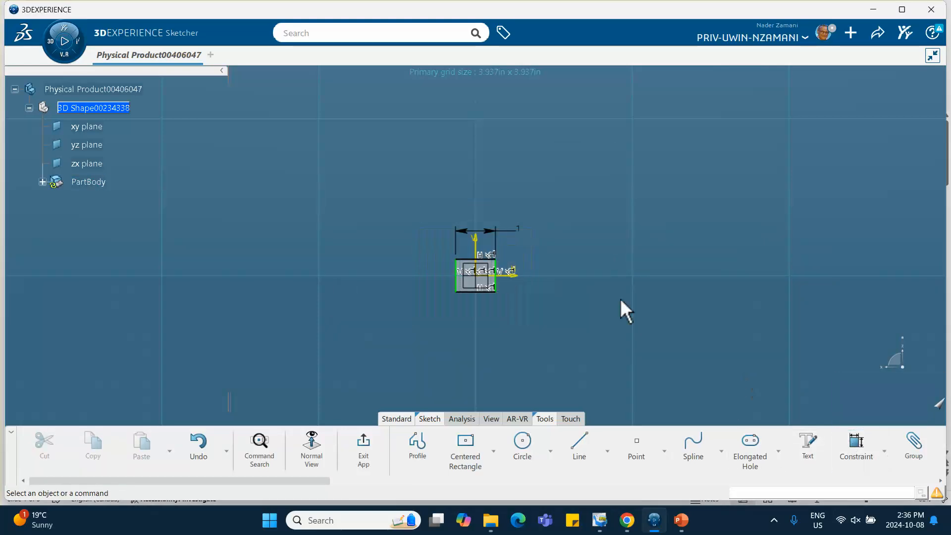
- Dimension the rectangle's vertical side and set its height to 1 in
click(856, 444)
click(503, 271)
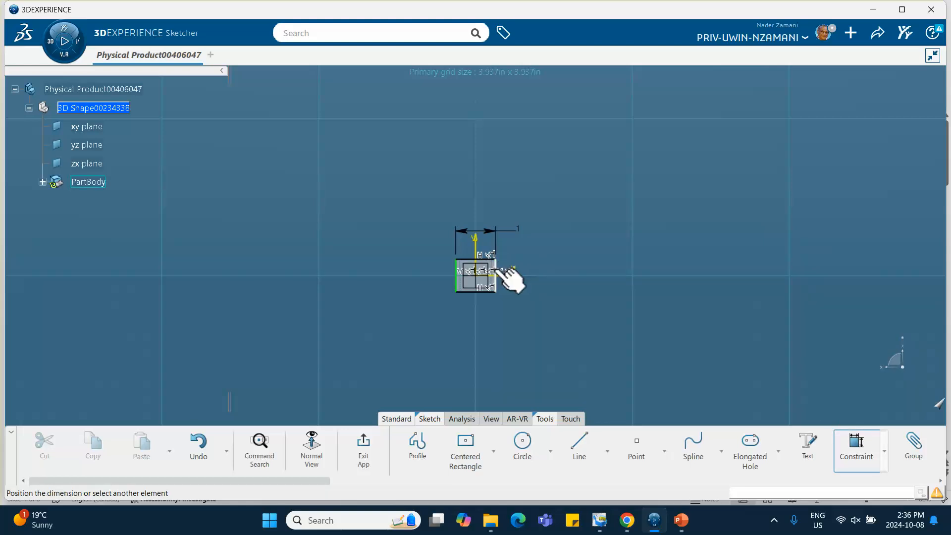
click(574, 287)
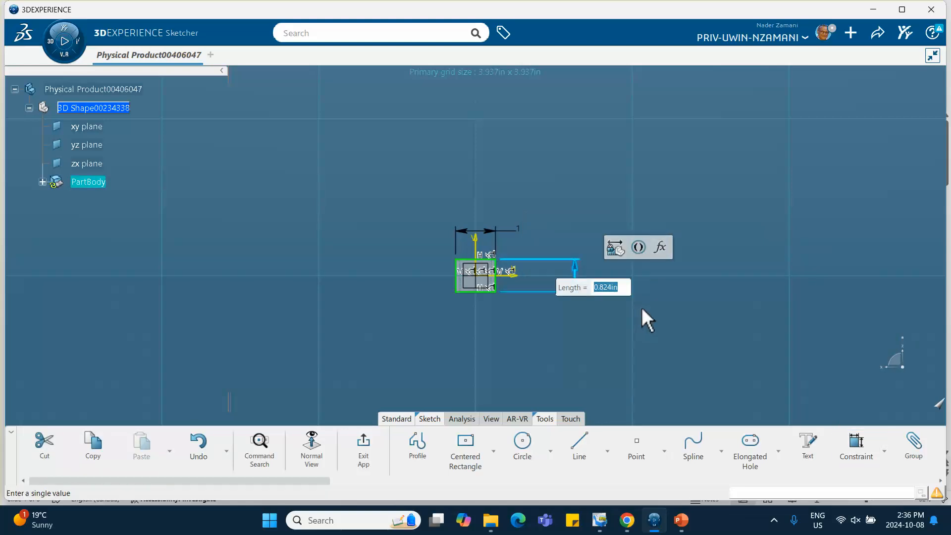
text(1)
key(Return)
key(Escape)
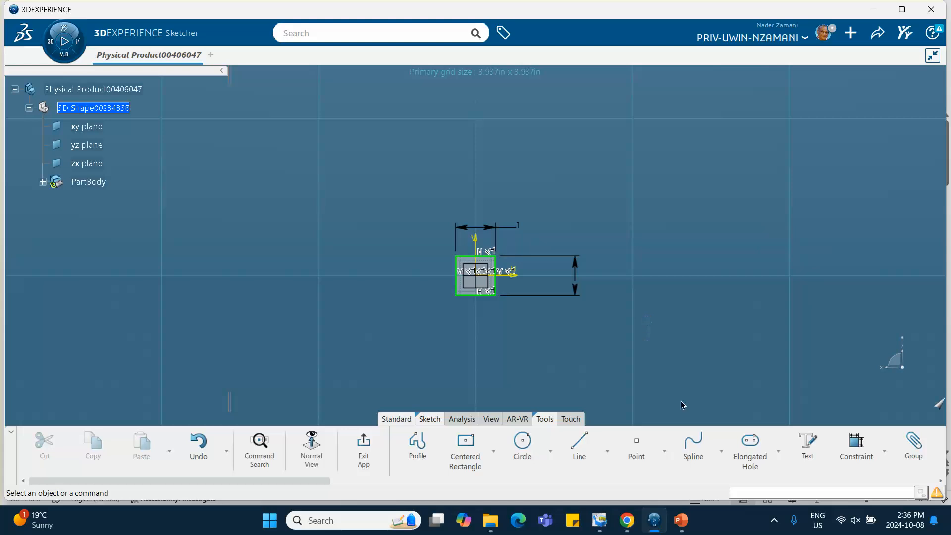
- Finish the sketch and extrude the square profile as a pad with a length of 10 in
click(364, 451)
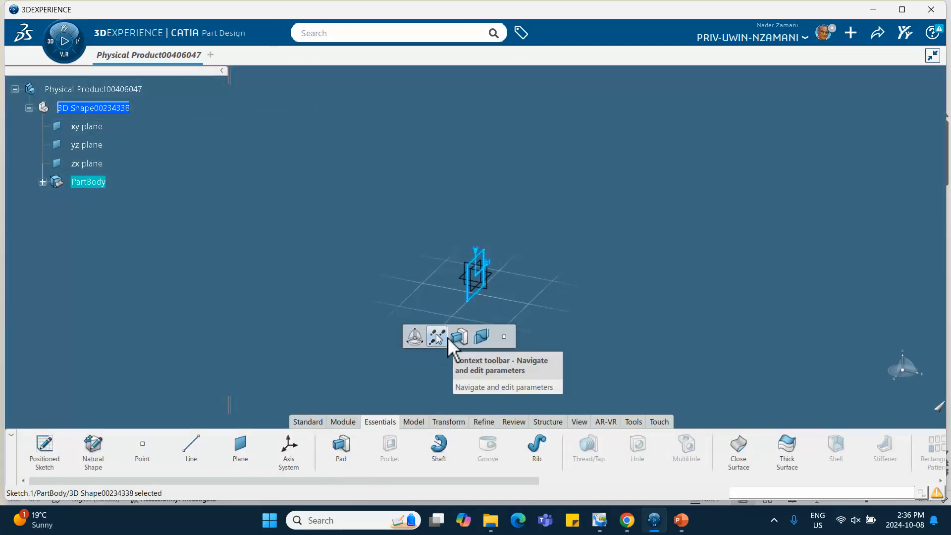
click(458, 337)
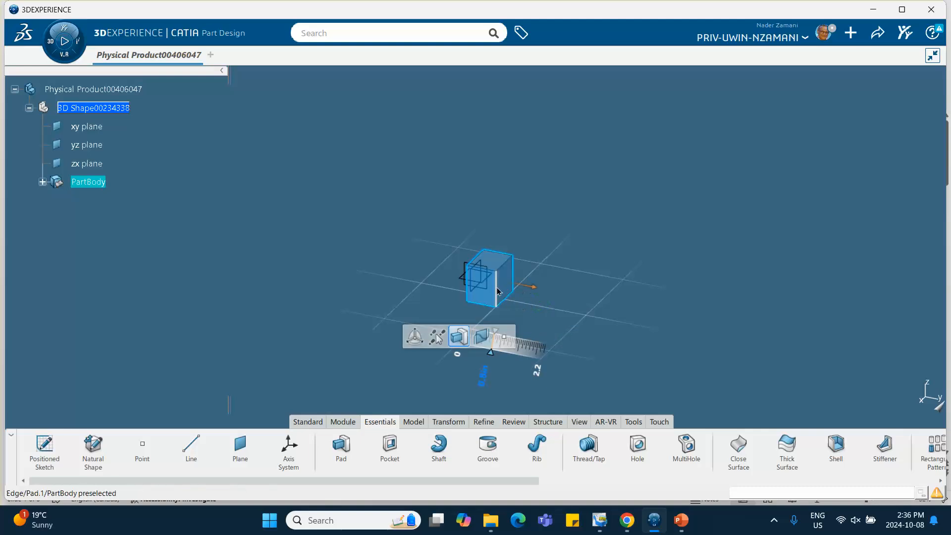
click(517, 296)
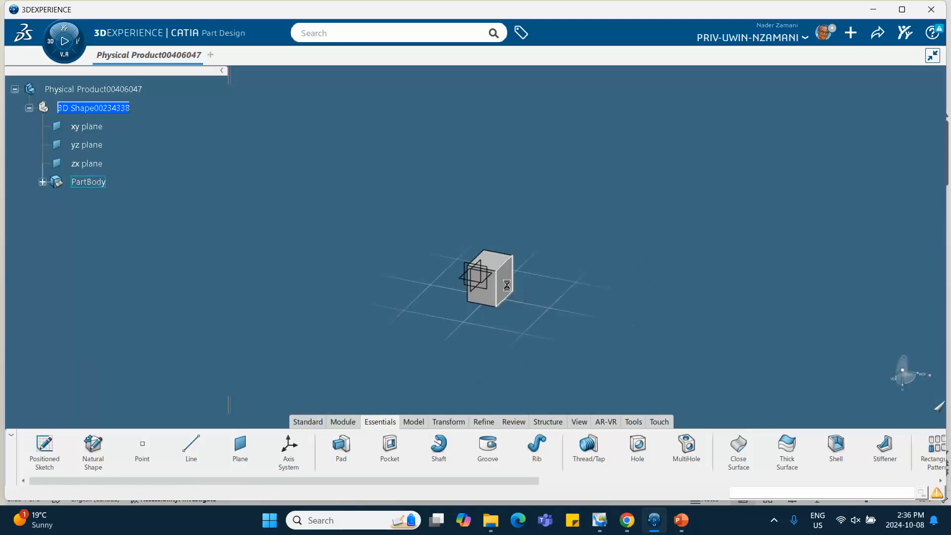
text(1)
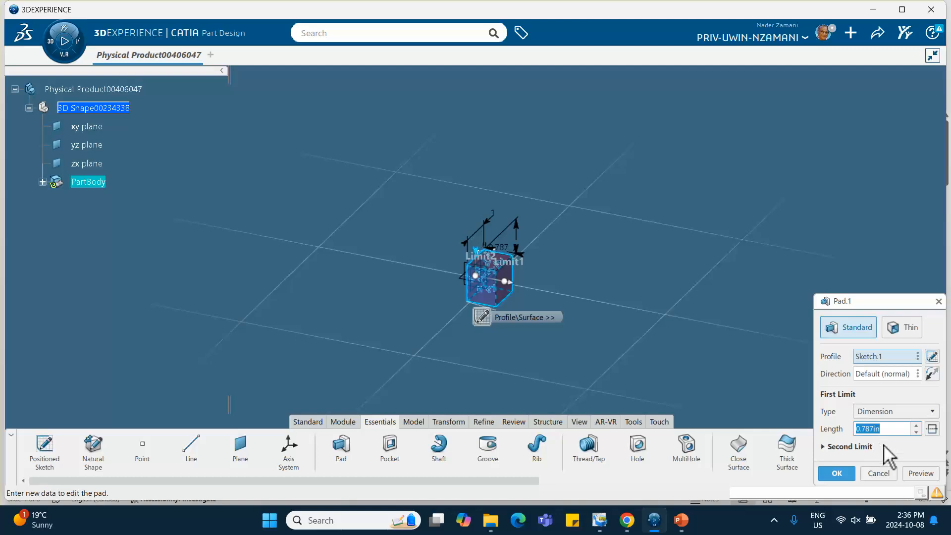
text(0)
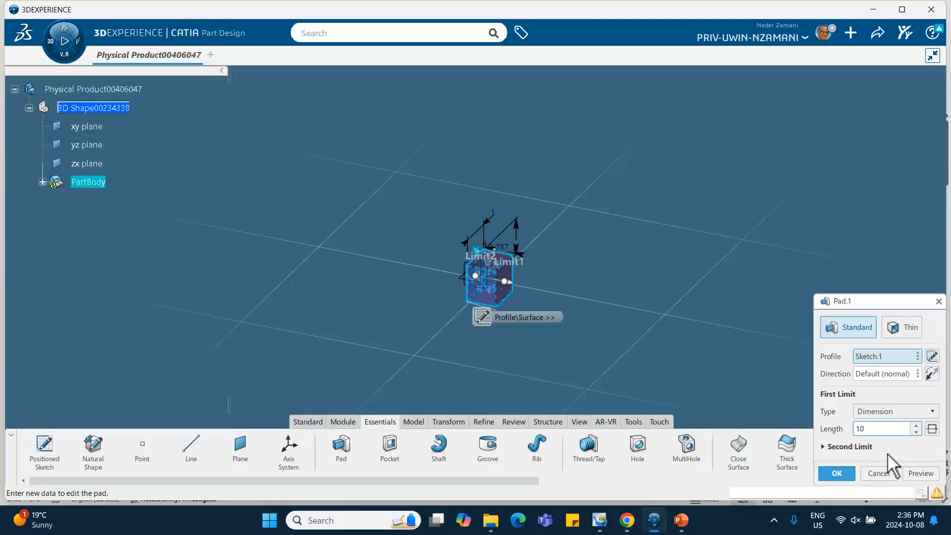
click(837, 474)
middle_drag(708, 365, 590, 306)
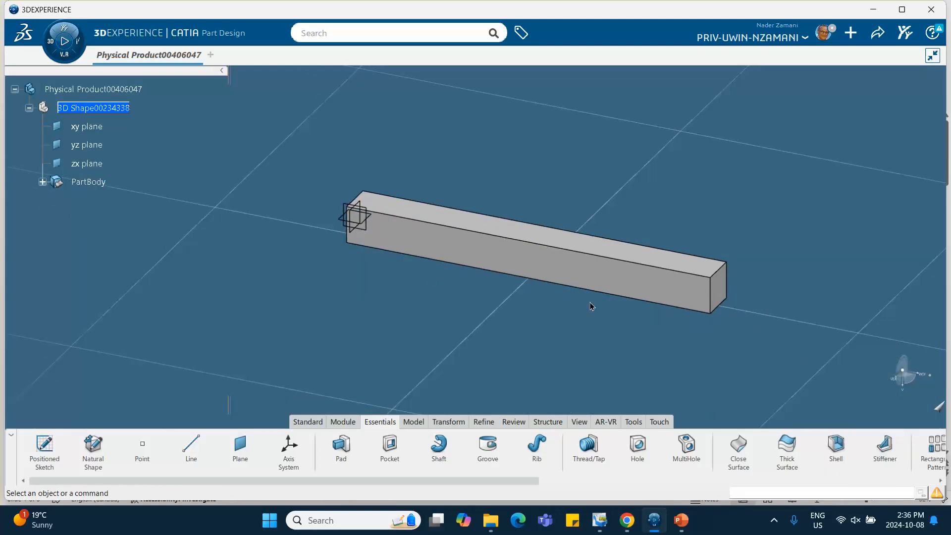
- Create one core material named "tutorial 1" with only the Simulation Domain
click(629, 421)
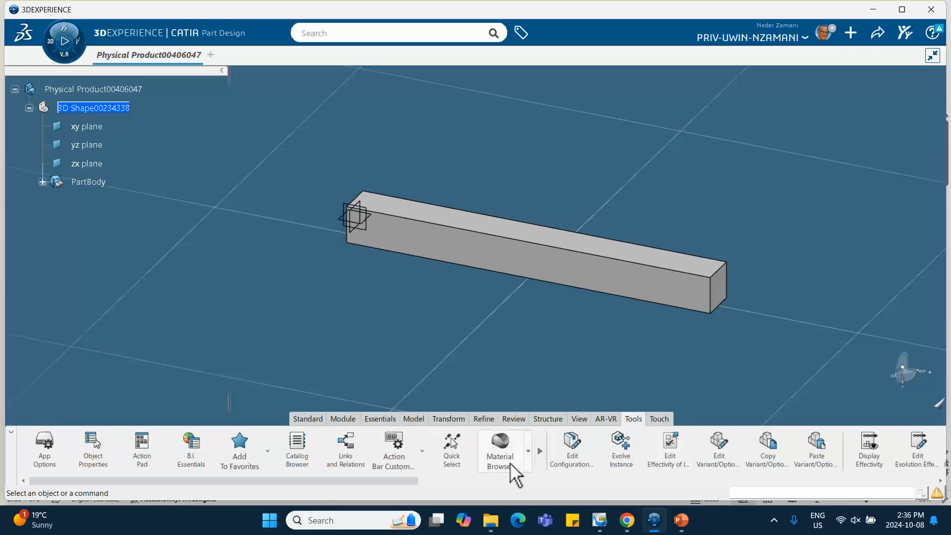
click(528, 452)
click(528, 390)
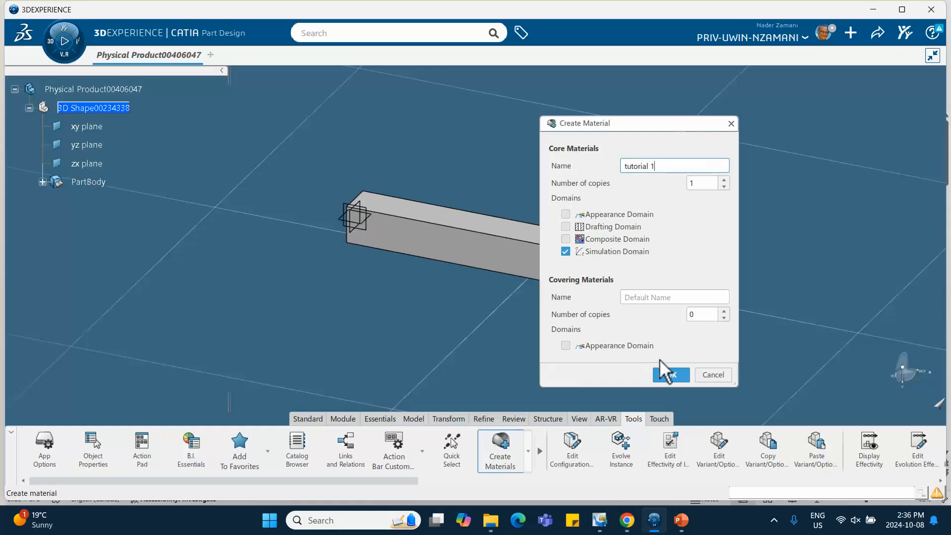
click(664, 375)
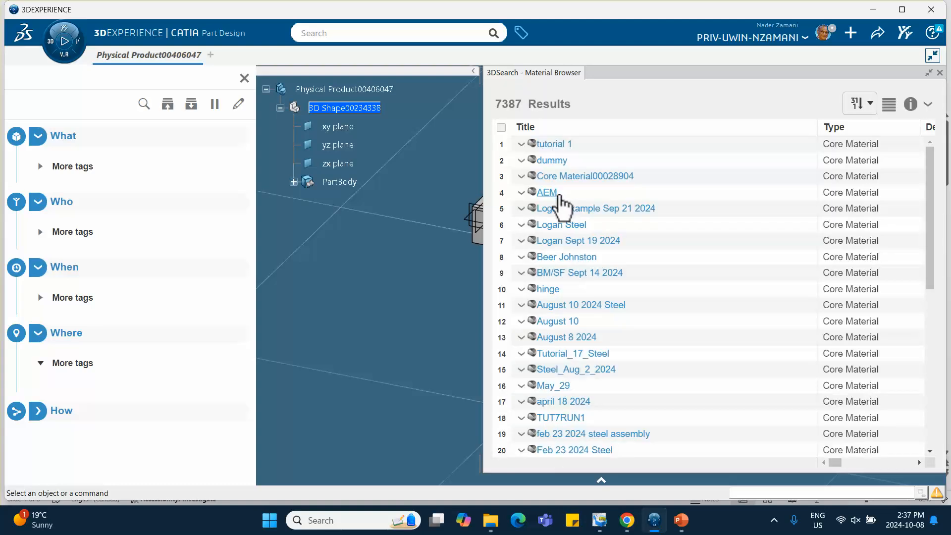
- Apply the tutorial 1 material to the root physical product and close the material browser
click(560, 150)
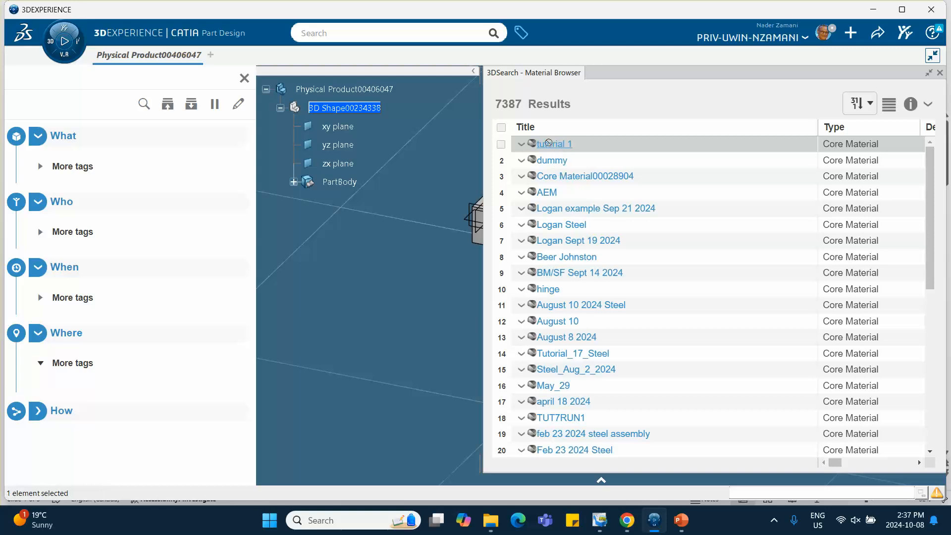
click(373, 89)
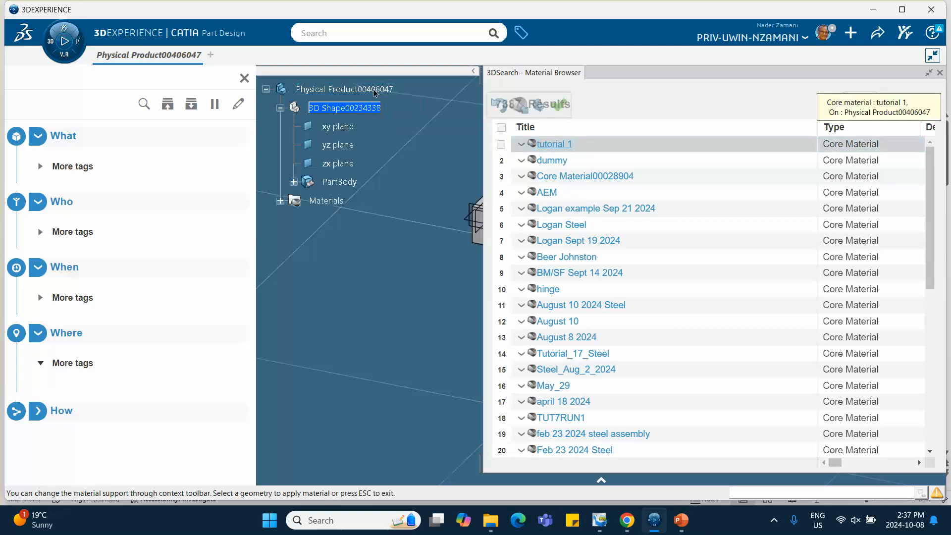
click(558, 104)
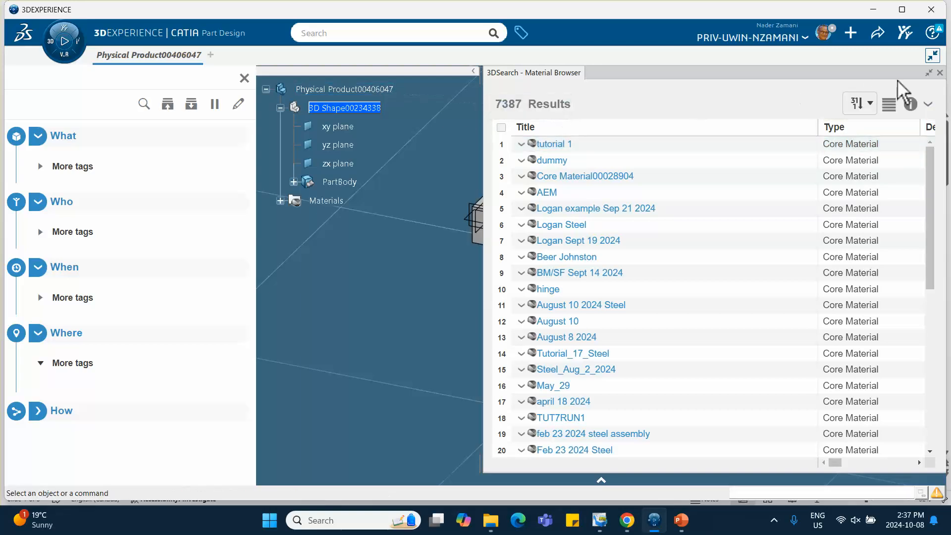
click(940, 73)
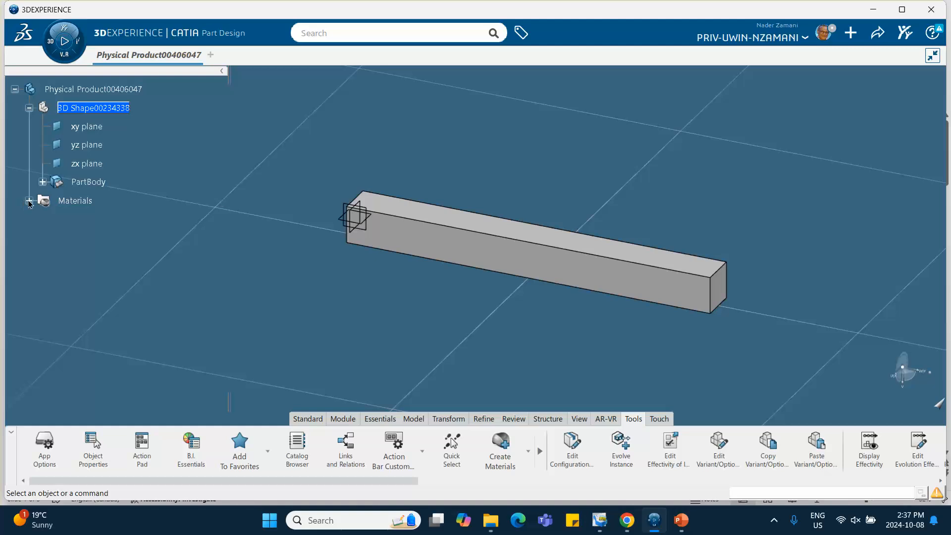
- Define isotropic Elastic behavior in the tutorial 1 simulation domain with Young's modulus 3e+007psi and Poisson's ratio .3
click(29, 201)
click(43, 219)
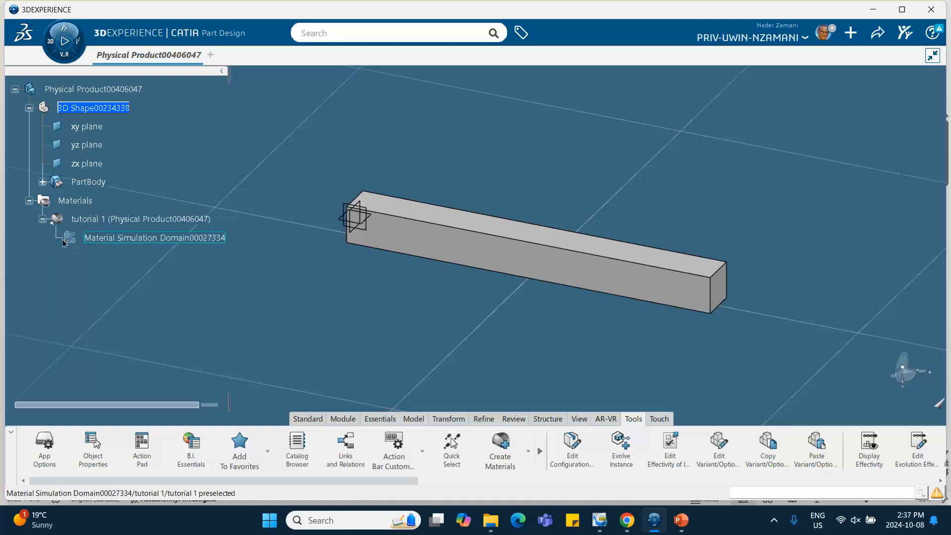
click(110, 239)
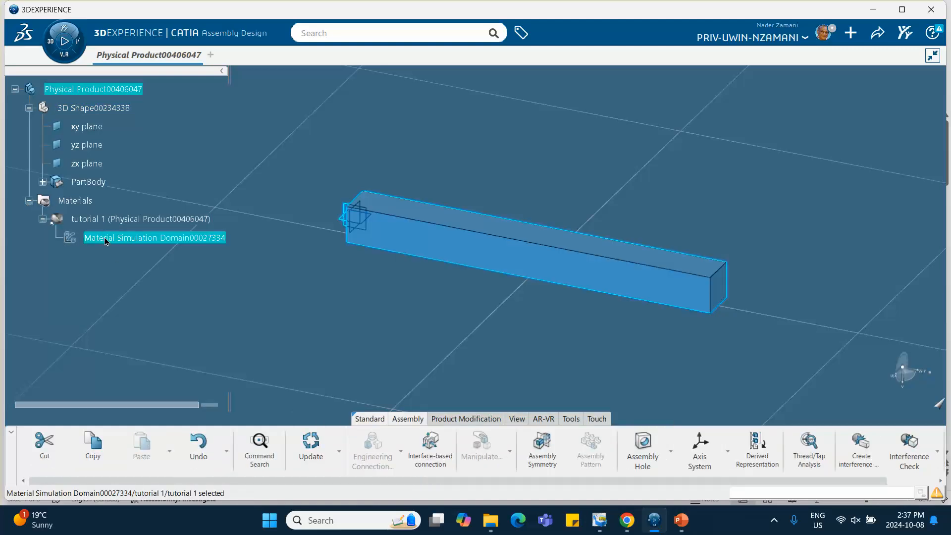
double_click(106, 240)
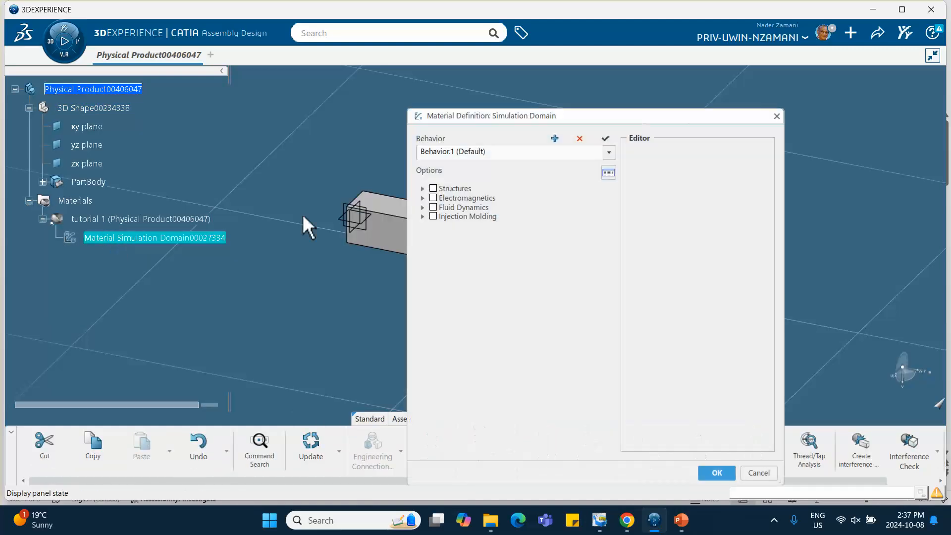
click(422, 188)
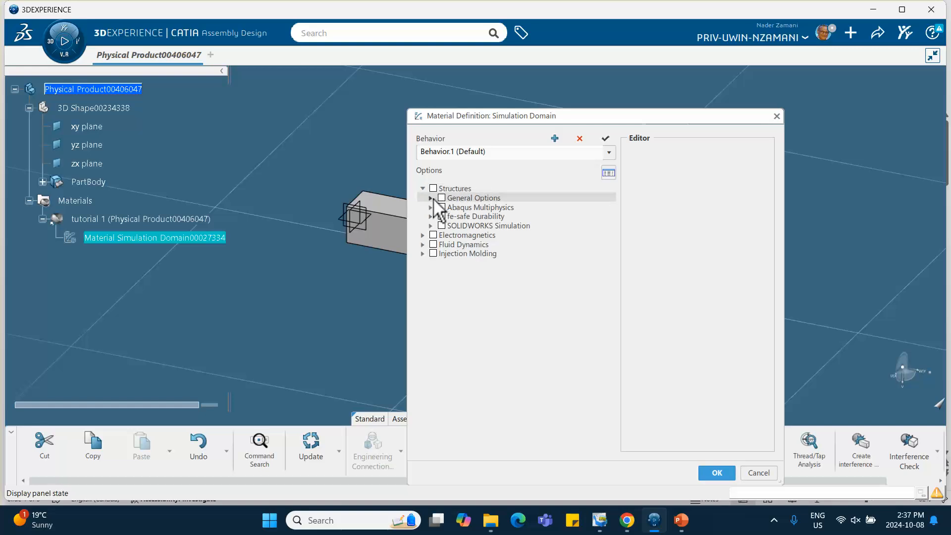
click(431, 207)
click(439, 216)
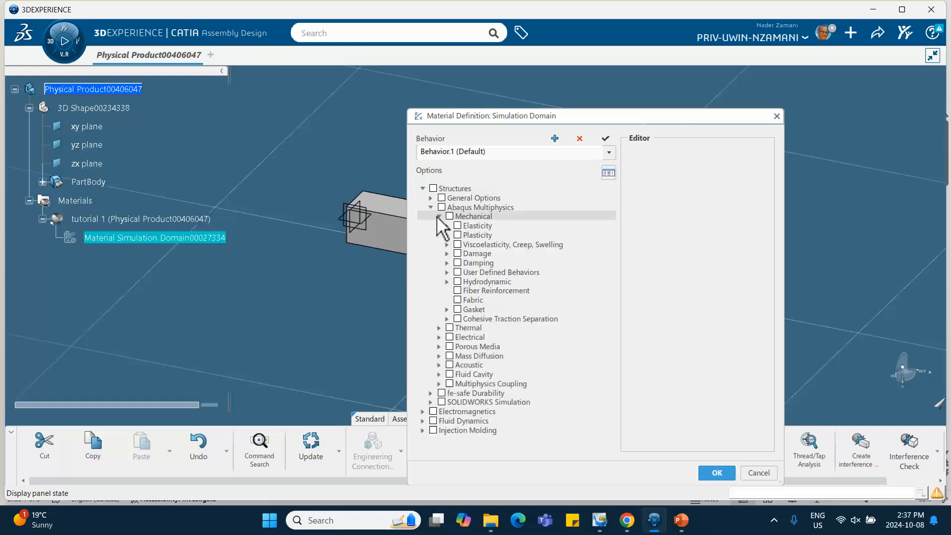
click(447, 226)
click(465, 235)
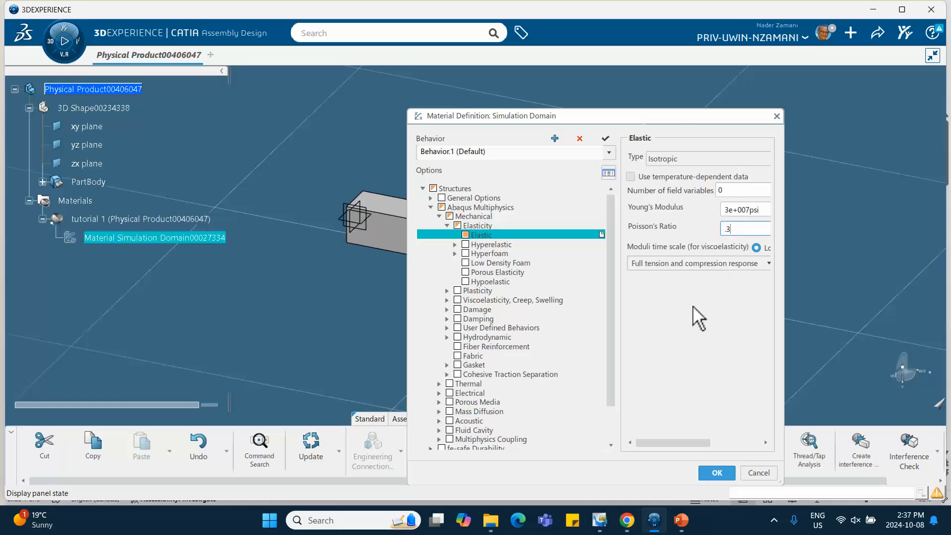
click(716, 472)
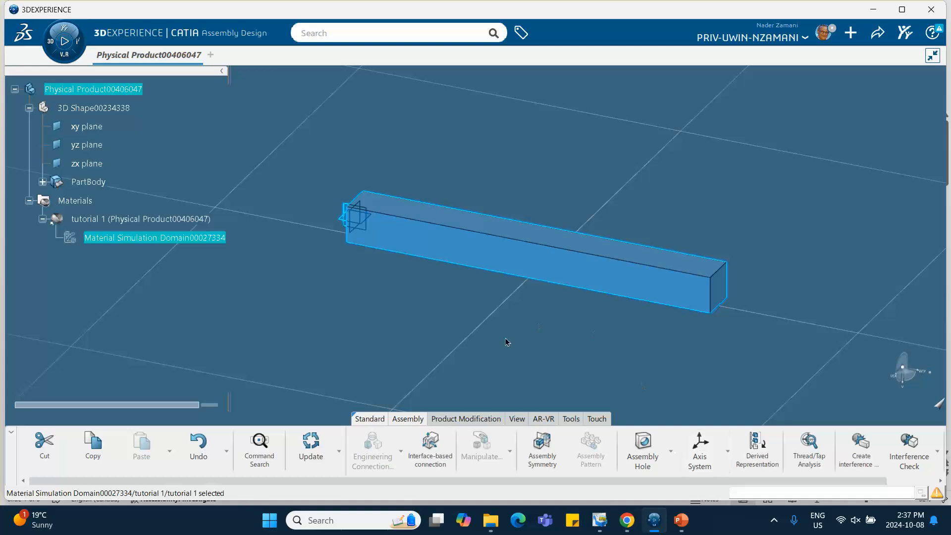
- Create a finite element model for the physical product in Structural Model Creation, continuing despite the product structure warning
click(319, 314)
middle_drag(318, 314, 270, 291)
middle_drag(580, 229, 580, 250)
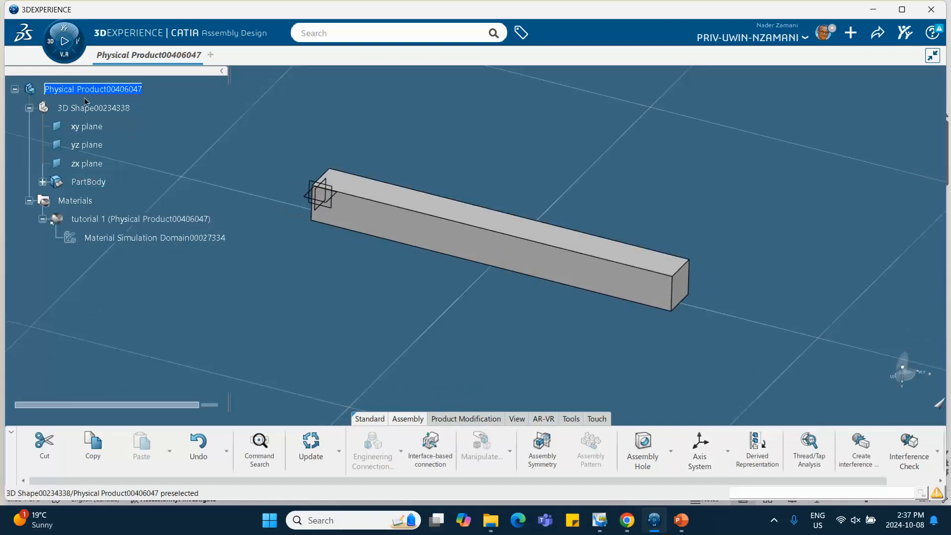
click(58, 39)
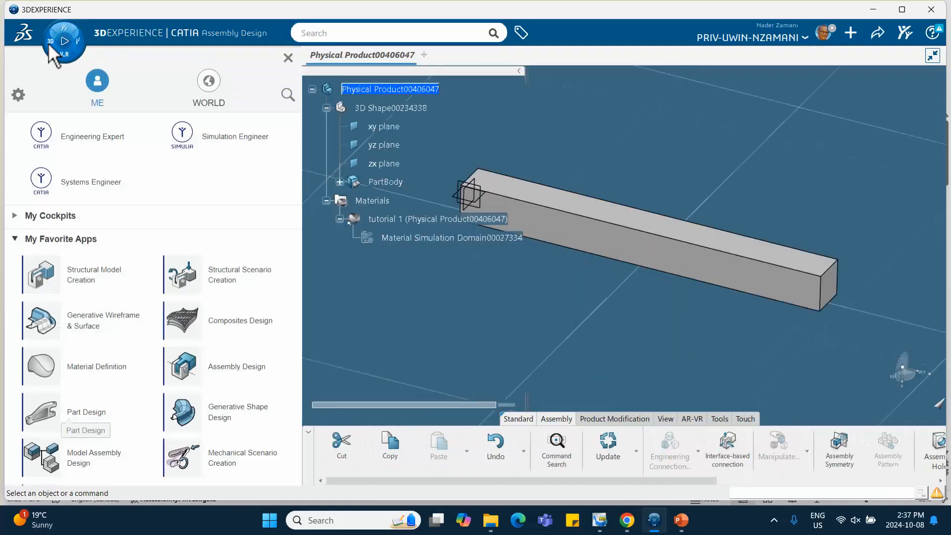
click(90, 281)
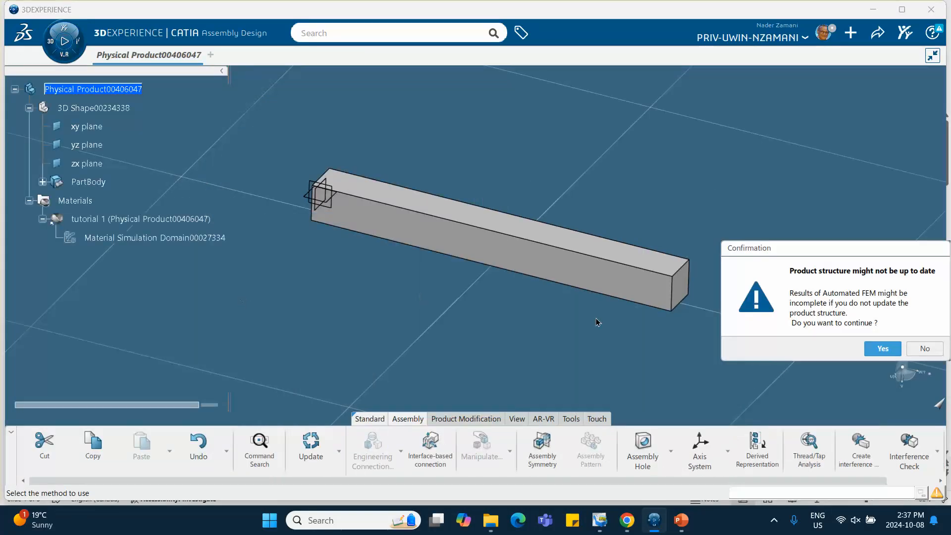
click(882, 348)
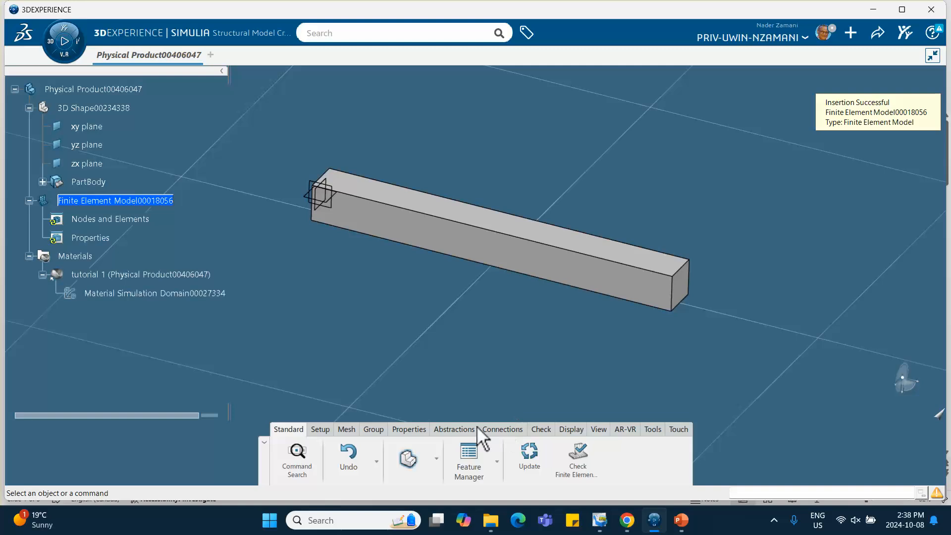
- Generate a Sweep 3D Mesh on the beam's PartBody with a 0.25 in mesh size and 20 layers
click(346, 429)
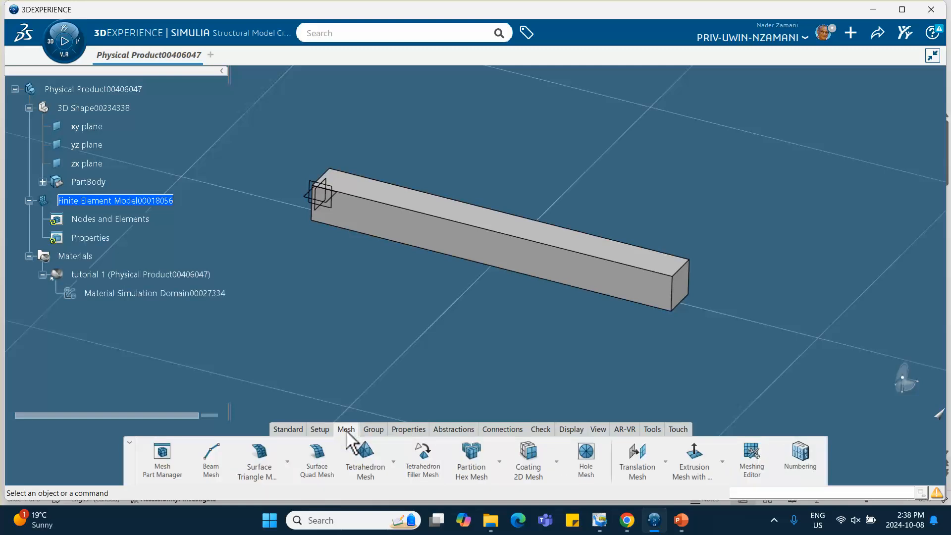
click(499, 462)
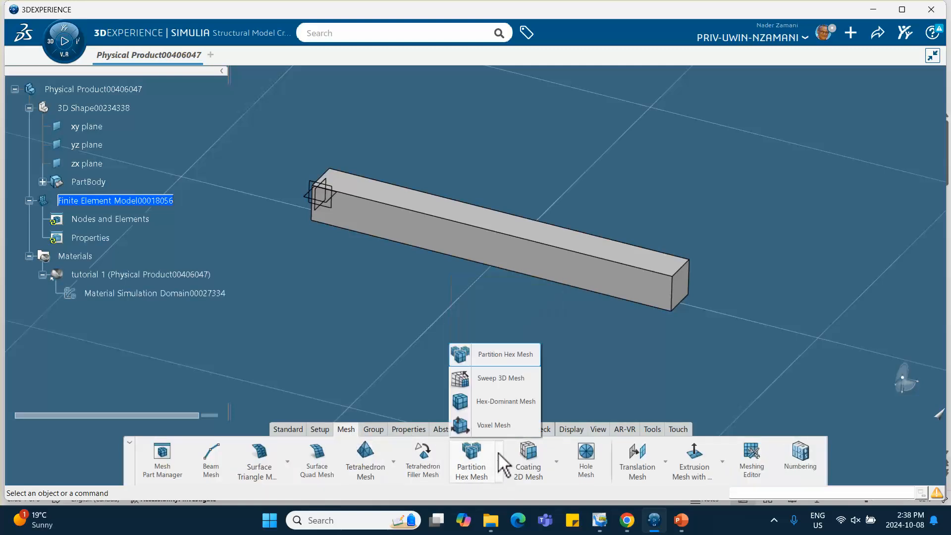
click(495, 379)
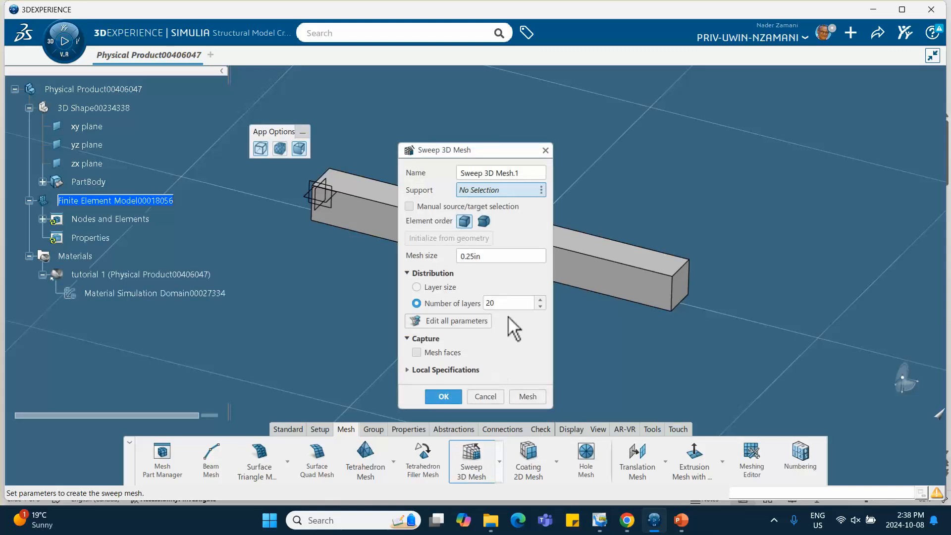
drag(491, 151, 805, 131)
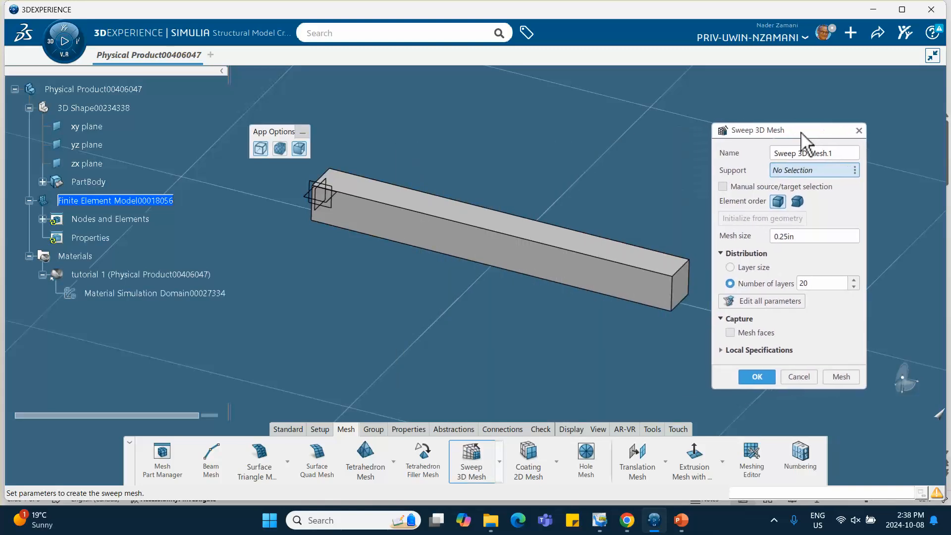
click(557, 260)
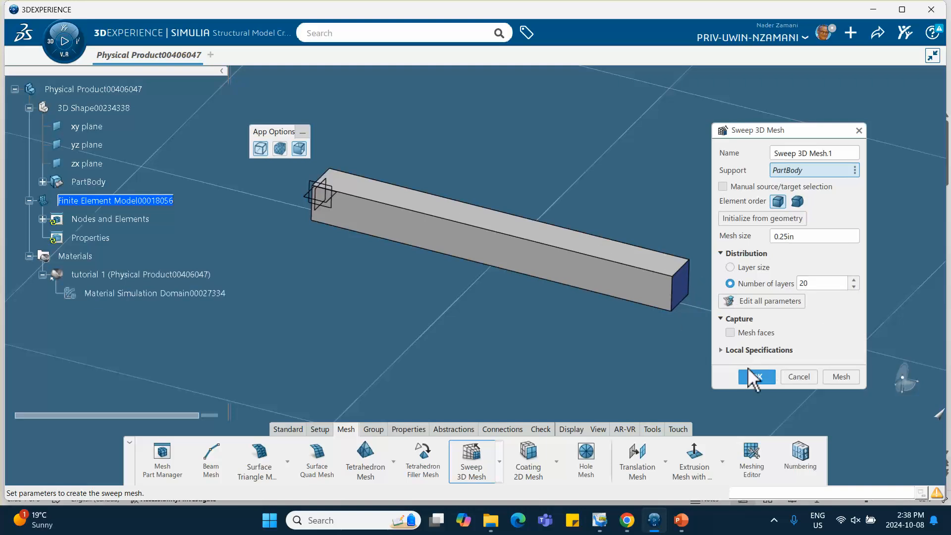
click(836, 376)
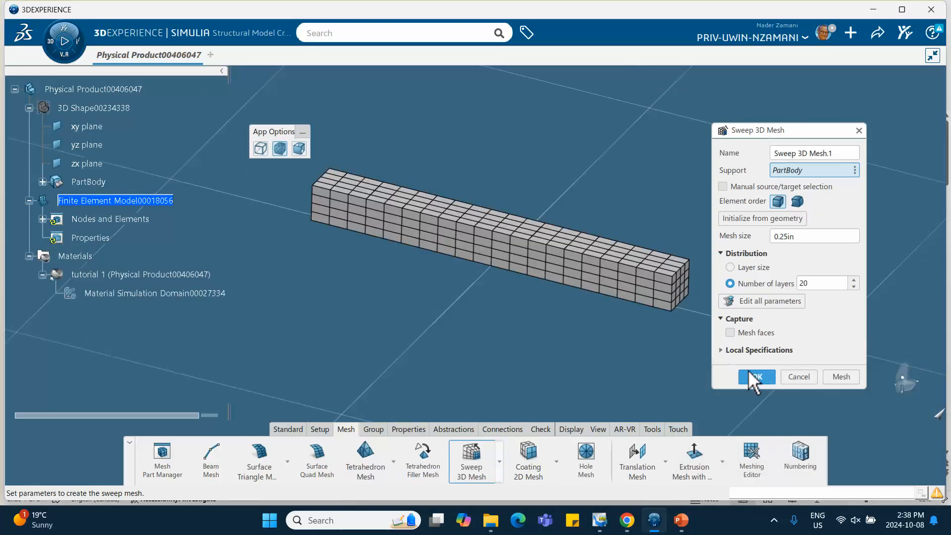
click(754, 377)
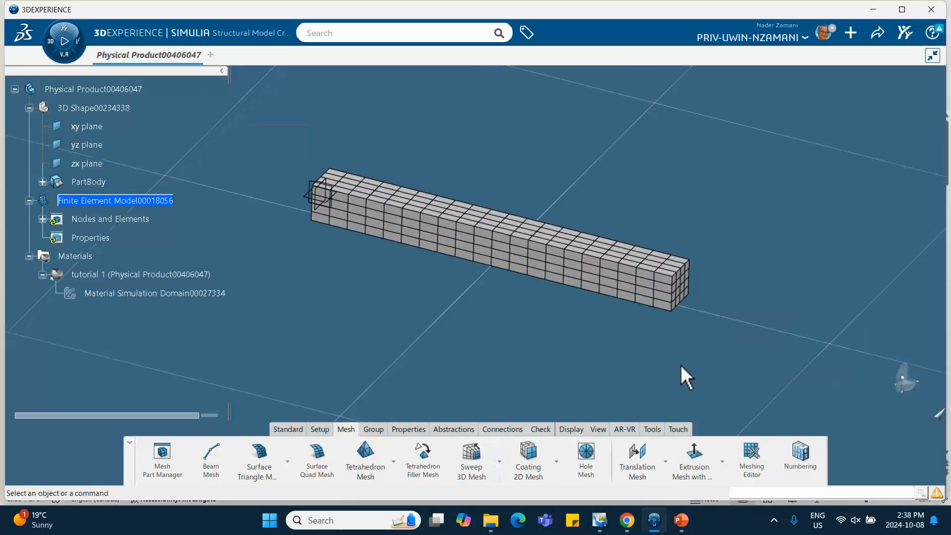
- Assign a solid section with the tutorial 1 material to PartBody
click(408, 430)
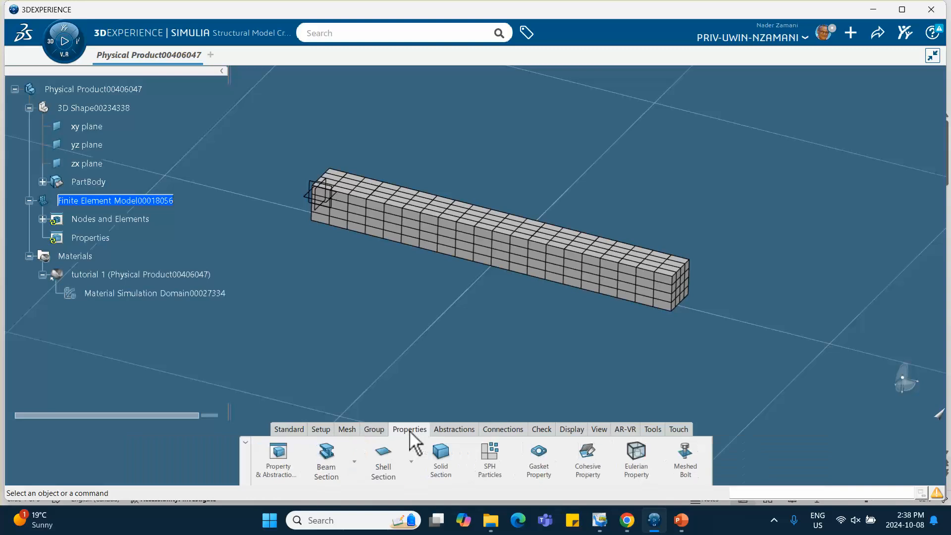
click(441, 461)
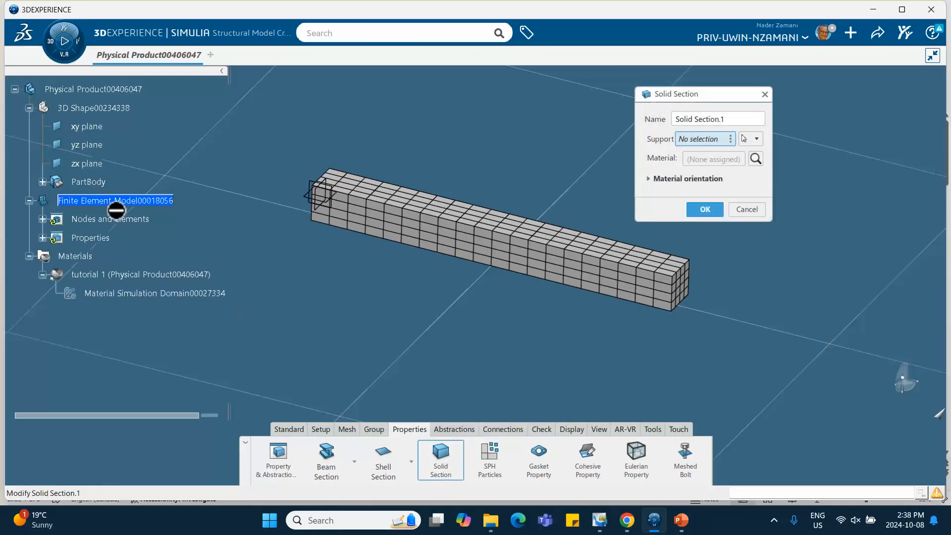
click(96, 182)
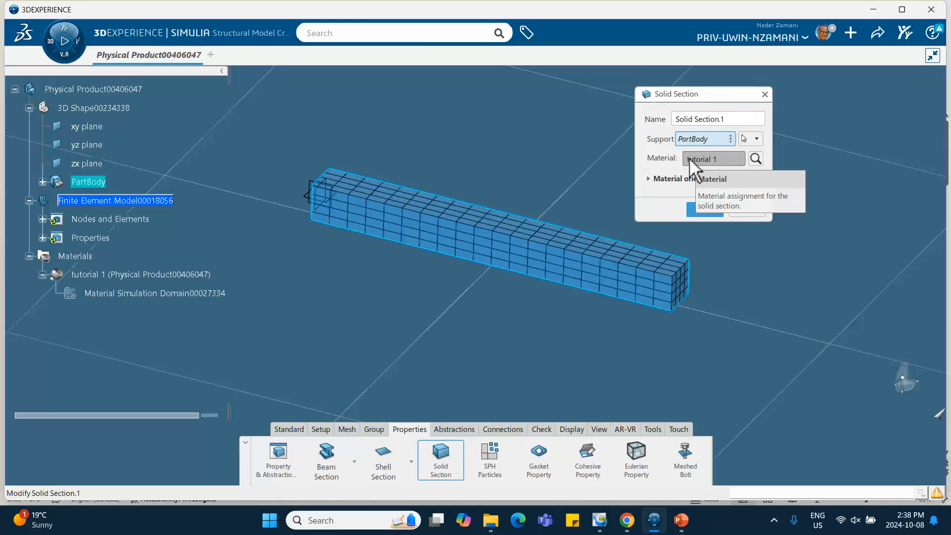
click(704, 209)
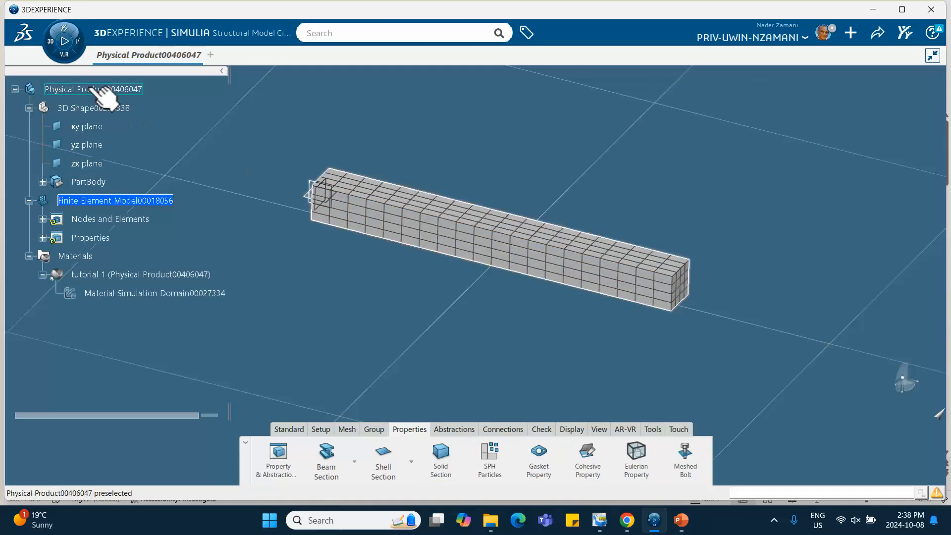
- Create a physics simulation in Structural Scenario Creation with analysis type Structural, using the product's existing finite element model
click(51, 45)
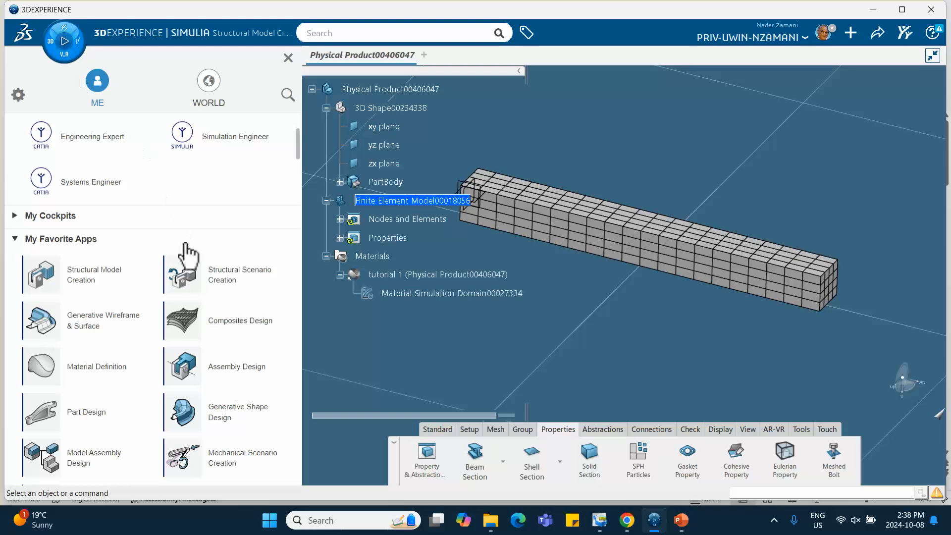
click(222, 280)
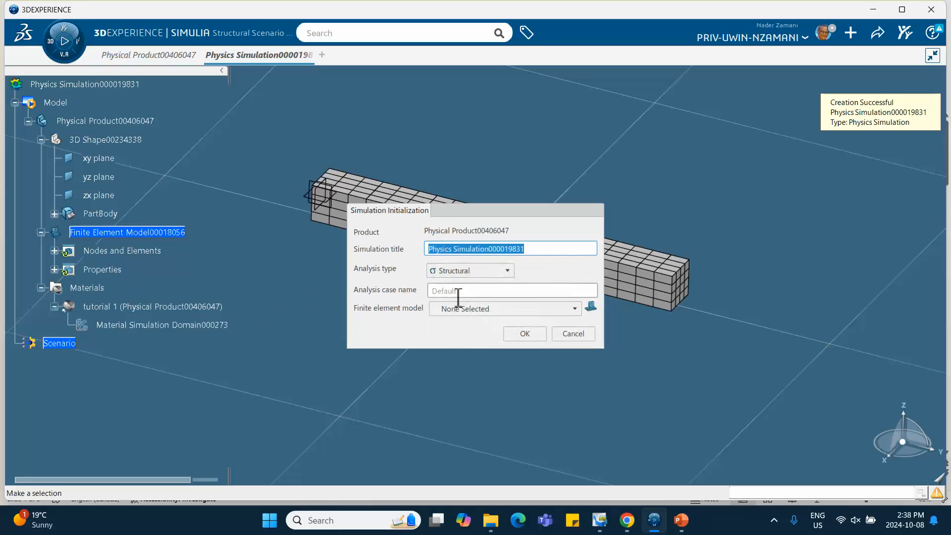
click(469, 272)
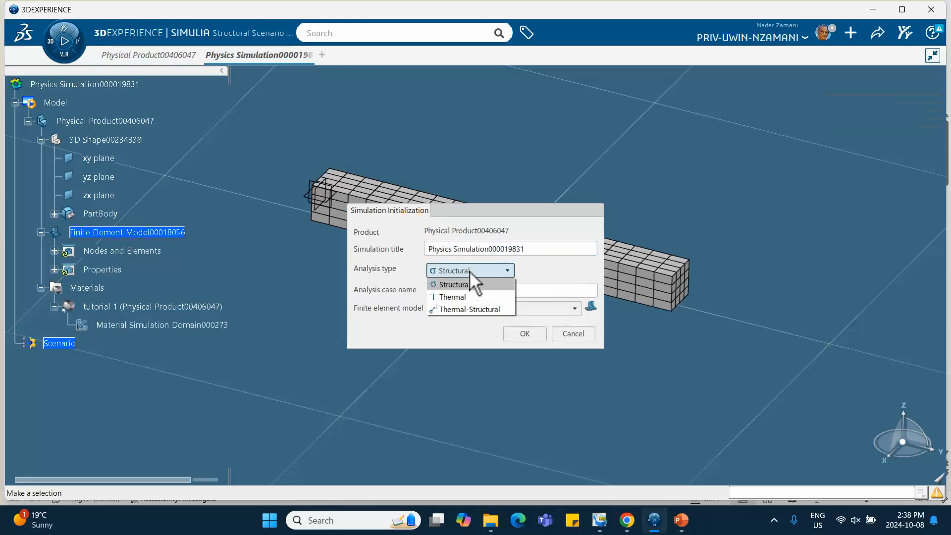
click(469, 270)
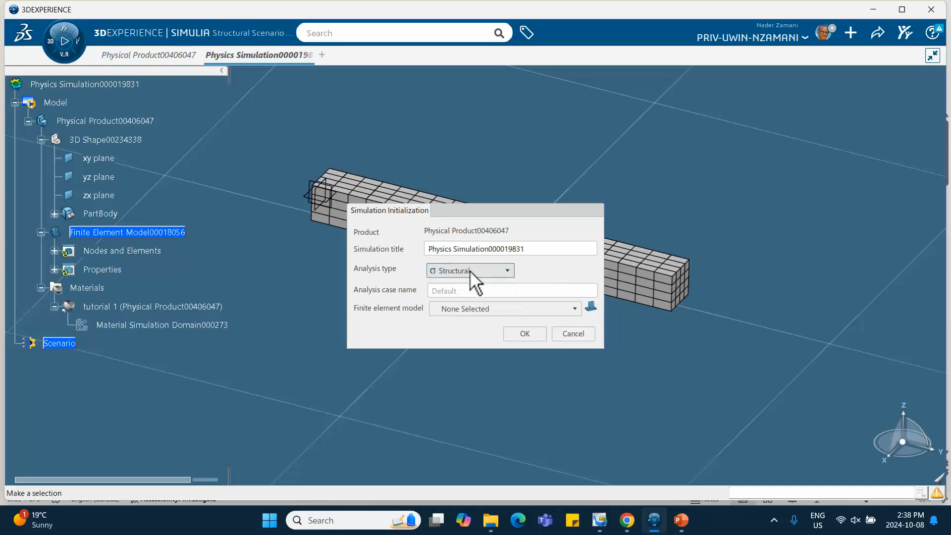
click(469, 307)
click(474, 335)
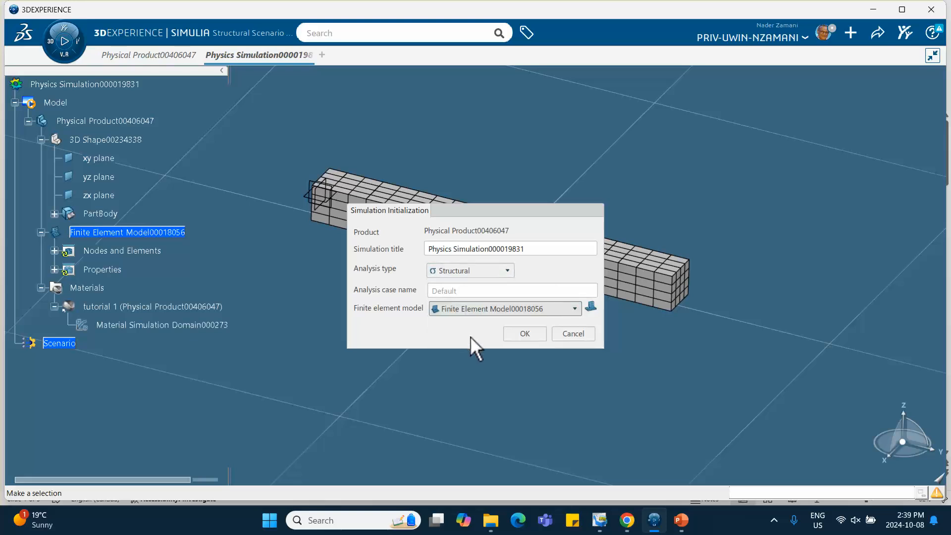
click(515, 334)
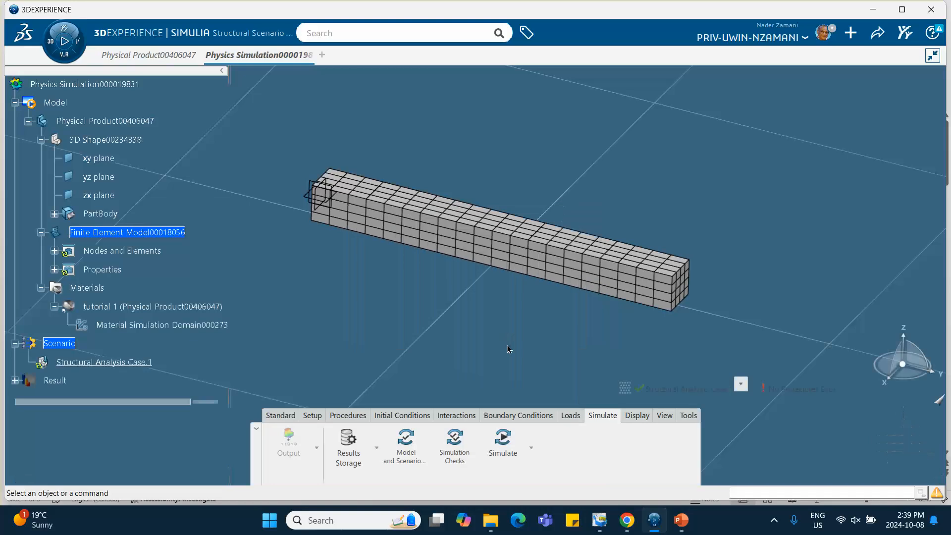
- Create a static step with geometric nonlinearity included and both the initial and maximum time increments set to 0.1 s
scroll(70, 304, down, 2)
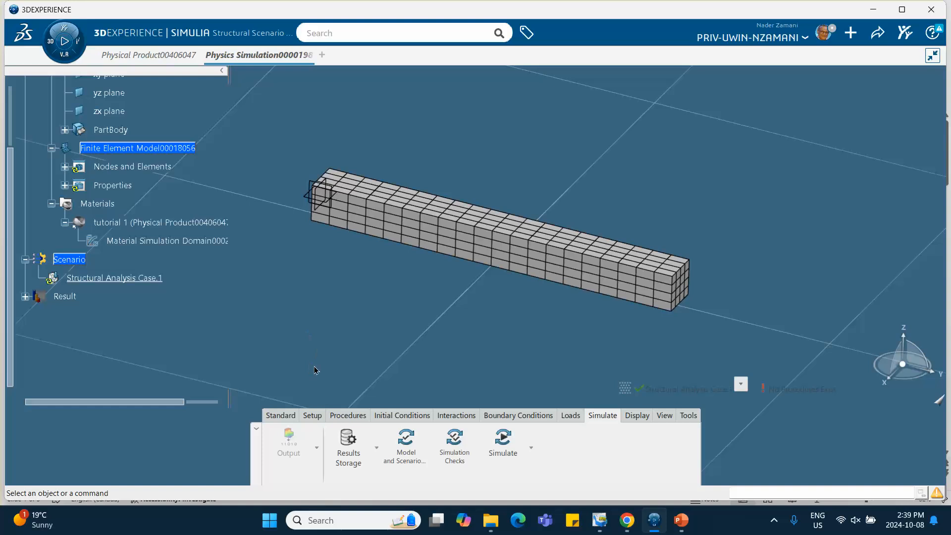
click(349, 416)
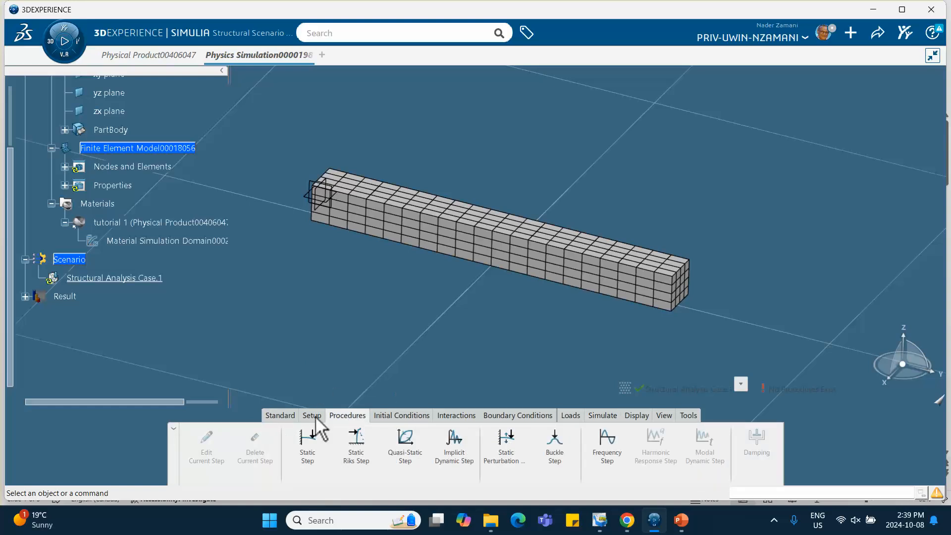
click(309, 446)
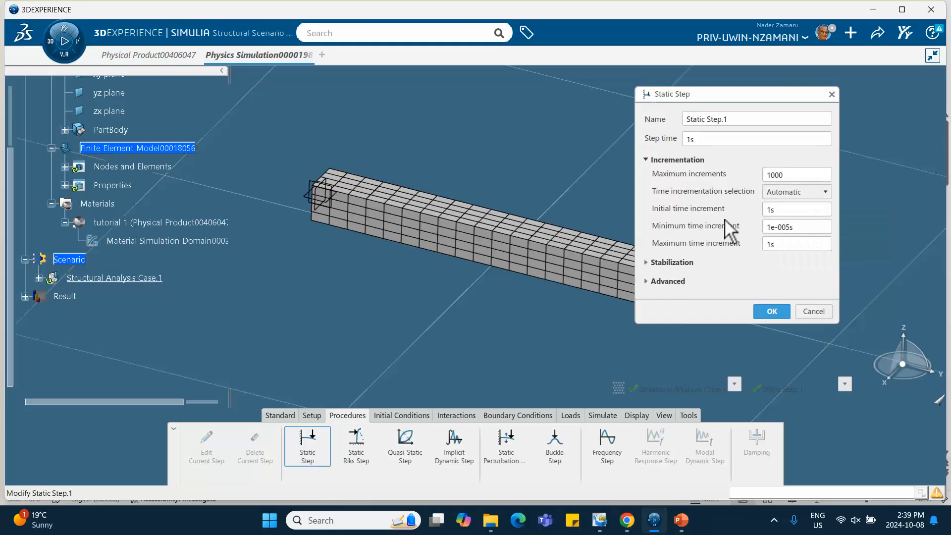
click(647, 282)
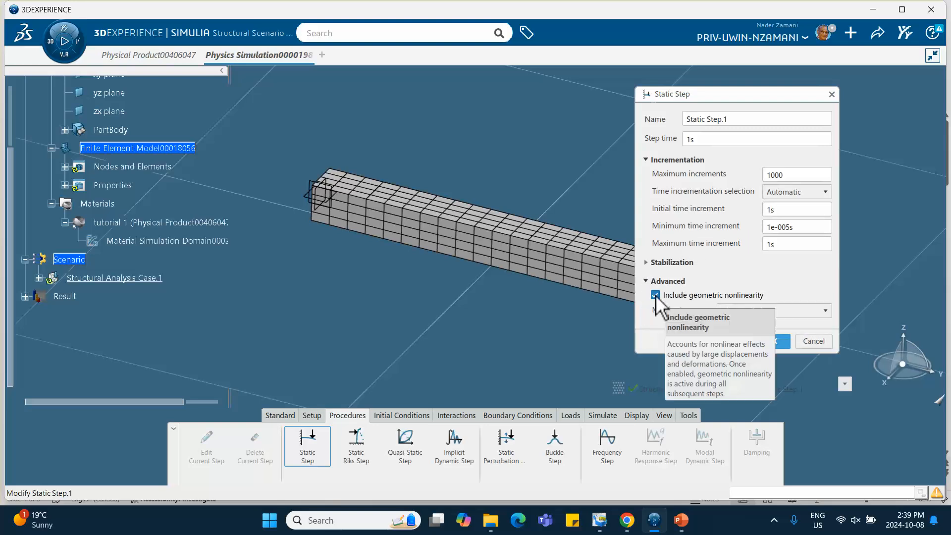
click(647, 281)
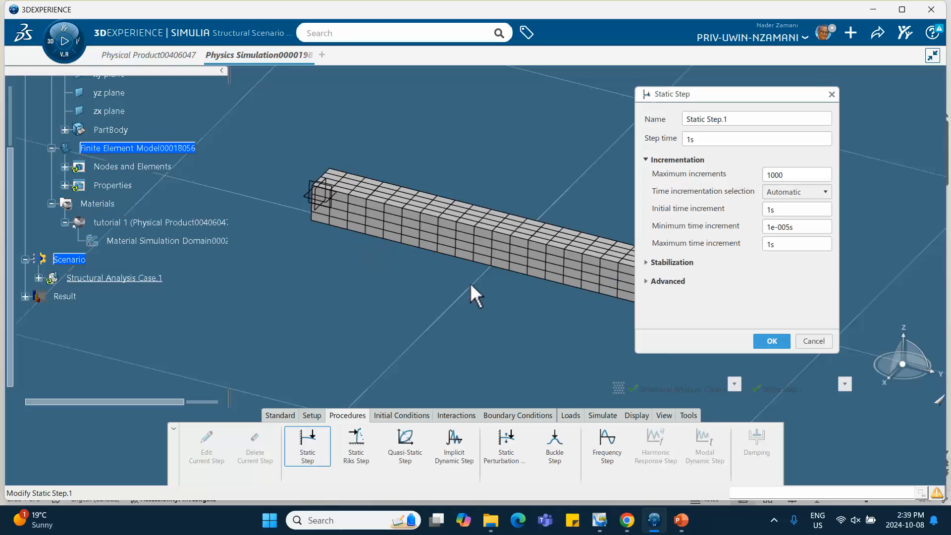
middle_drag(475, 297, 440, 290)
click(787, 209)
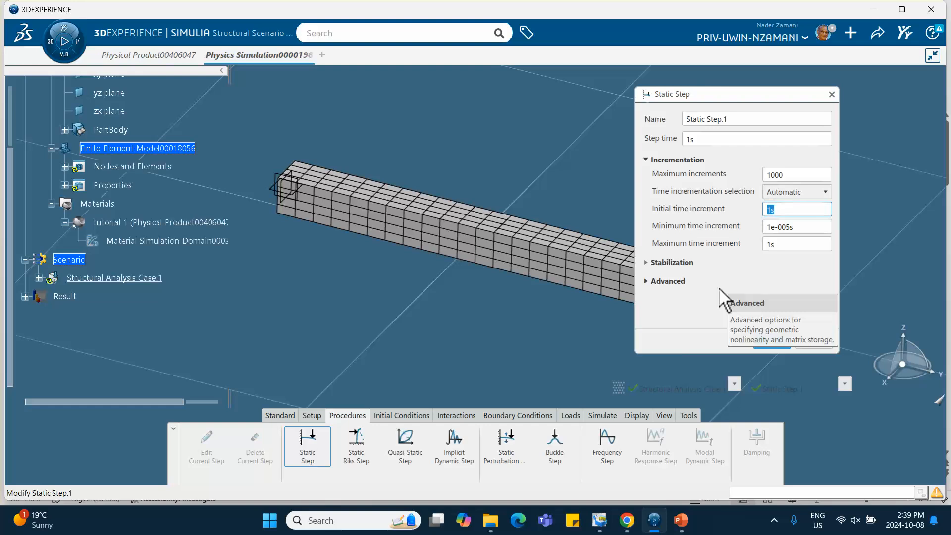
text(.1)
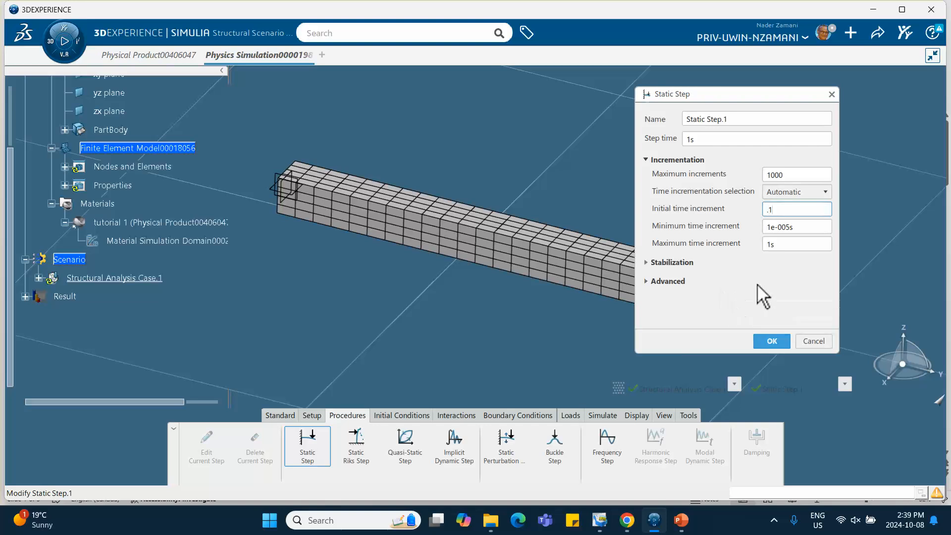
click(786, 246)
text(.1)
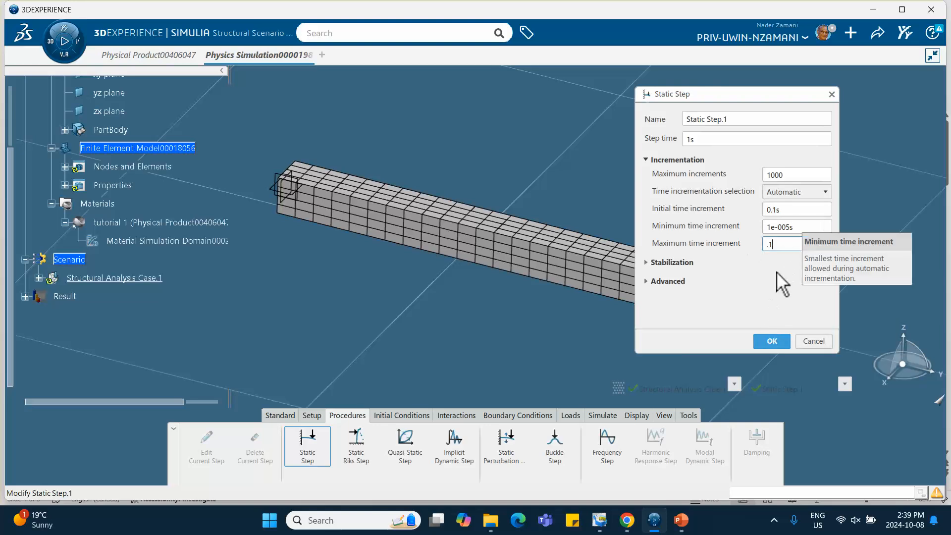
click(771, 341)
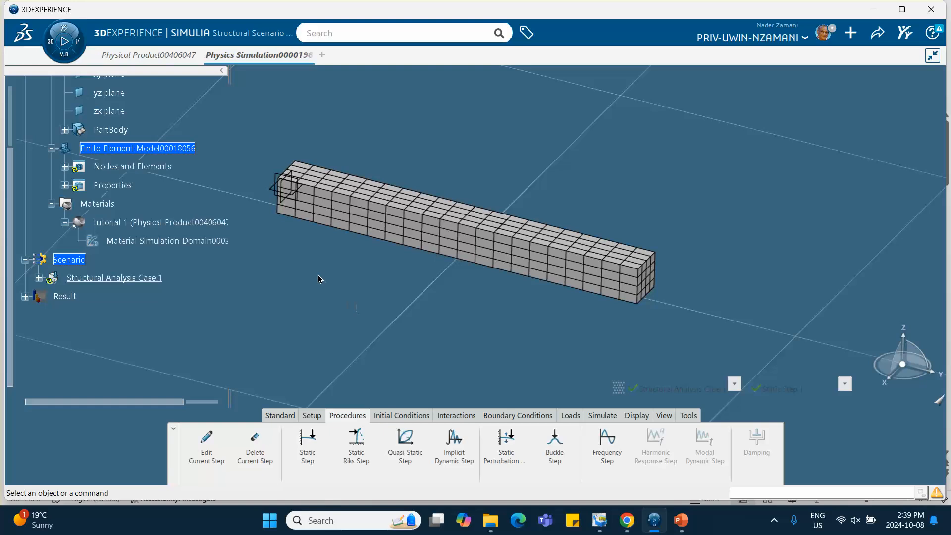
- Fix the X, Y and Z translations at the lower corner vertex where the beam's constrained end meets its long side face
middle_drag(319, 279, 530, 393)
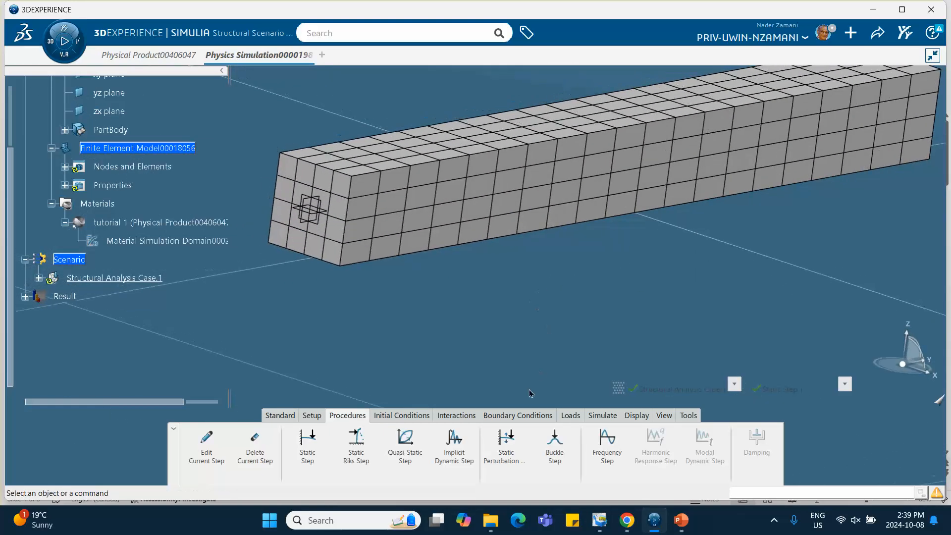
click(517, 416)
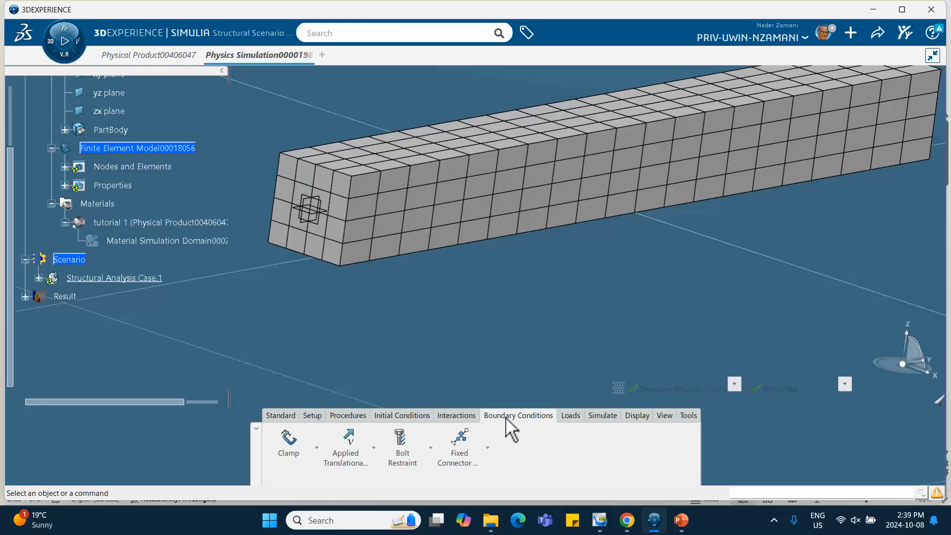
click(317, 447)
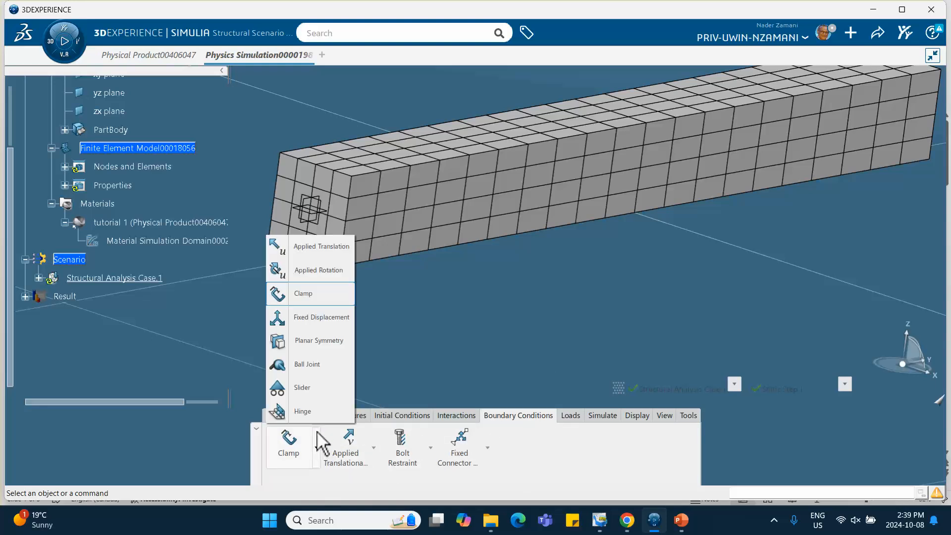
click(309, 318)
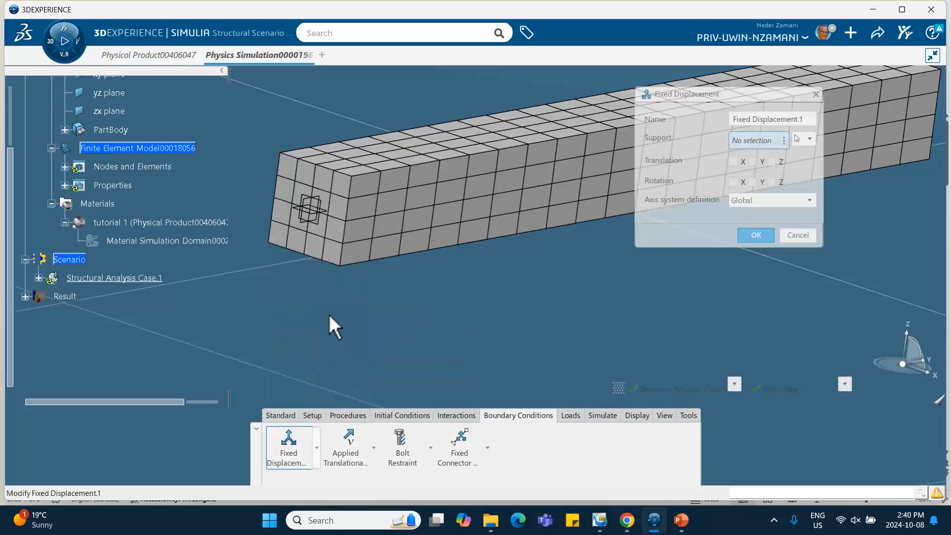
click(340, 266)
click(733, 162)
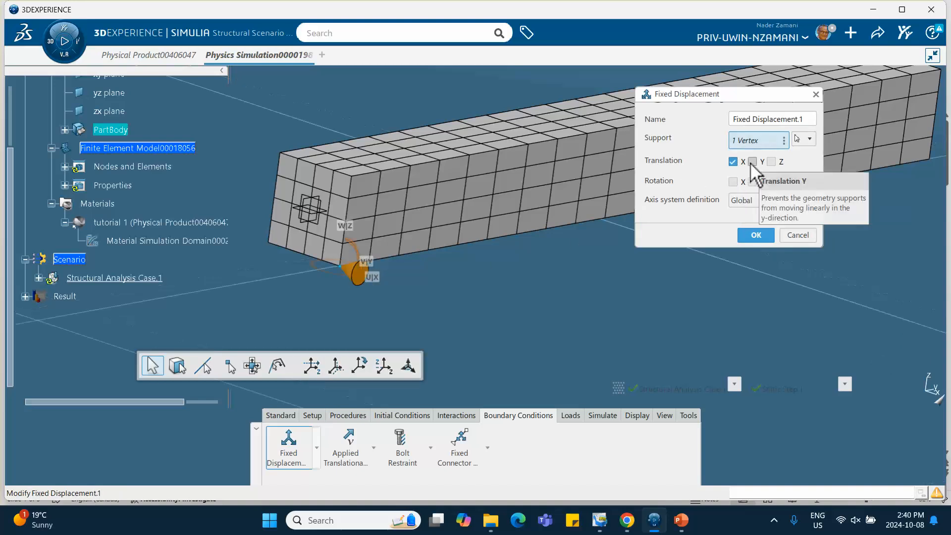
click(752, 161)
click(771, 161)
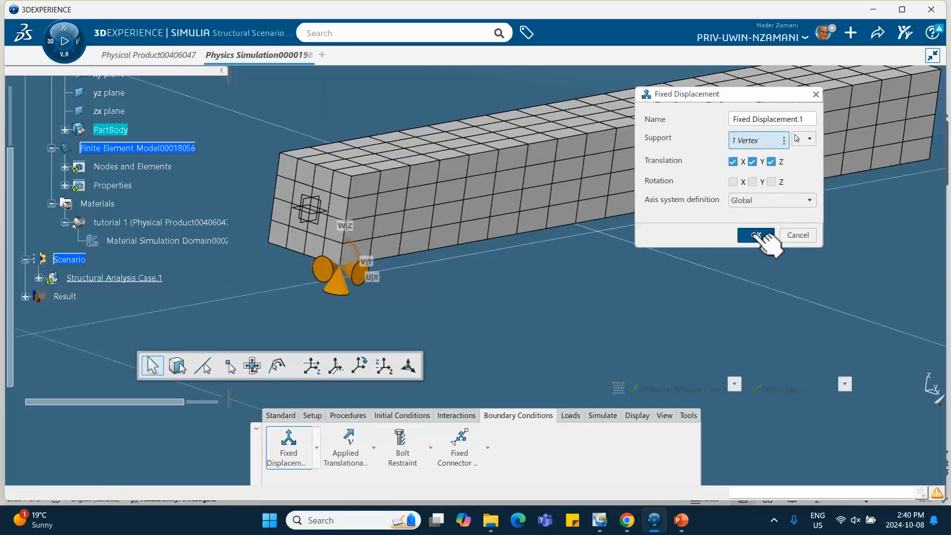
click(758, 235)
- Add a fixed displacement restraining only Z translation at the other lower corner vertex of the beam's same end
click(288, 439)
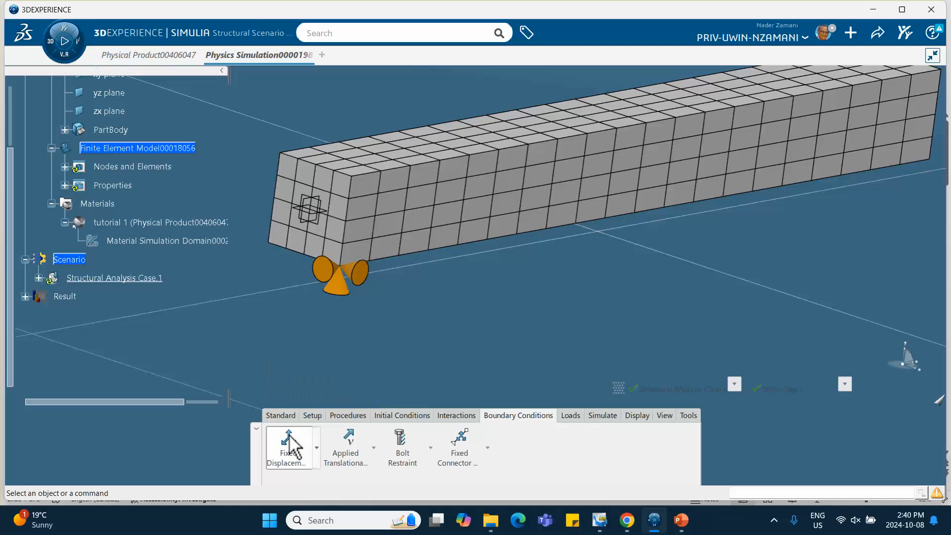
click(268, 244)
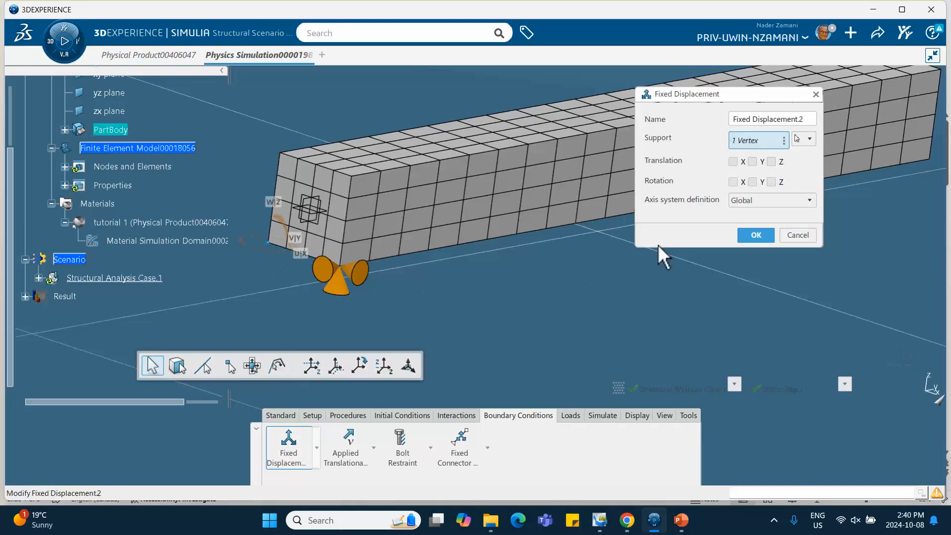
click(771, 161)
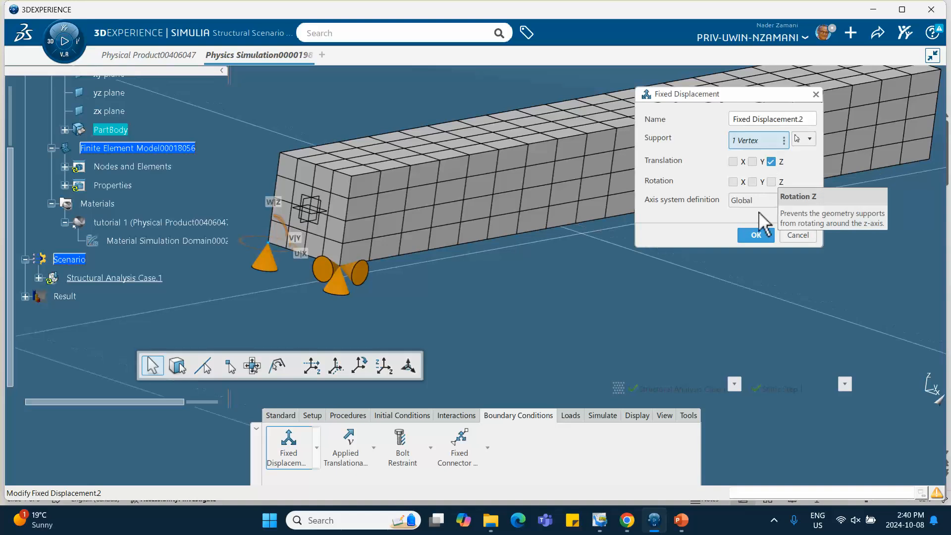
click(754, 233)
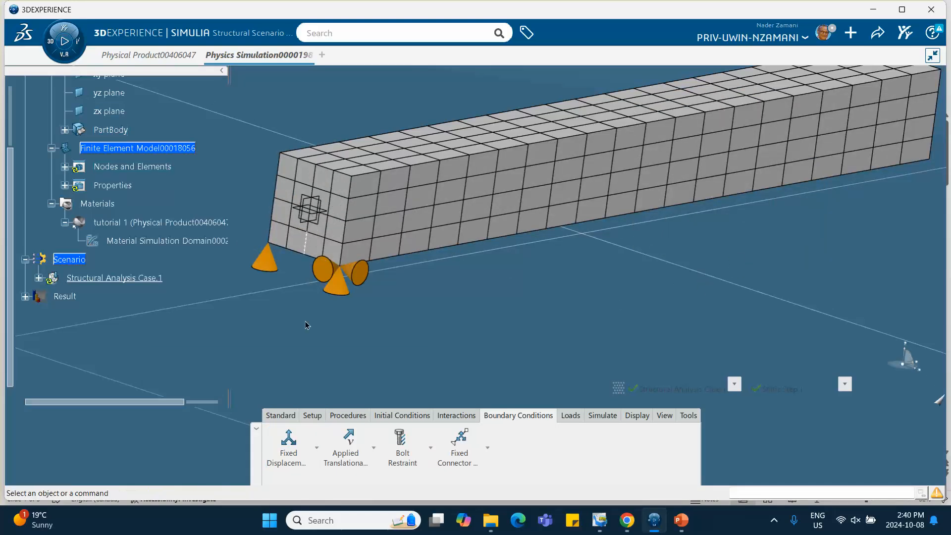
- Apply a slider boundary condition to the beam's end face that holds the two restrained corner vertices
click(316, 448)
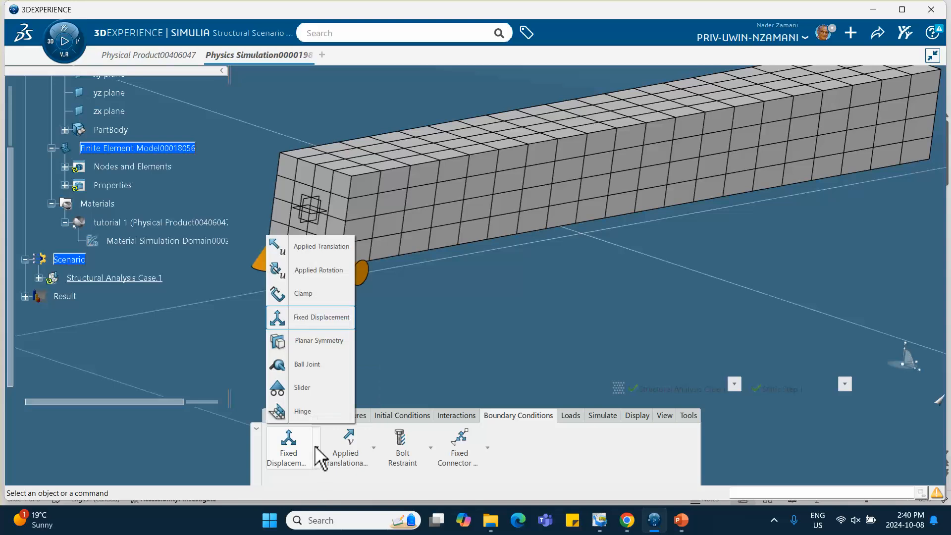
click(303, 388)
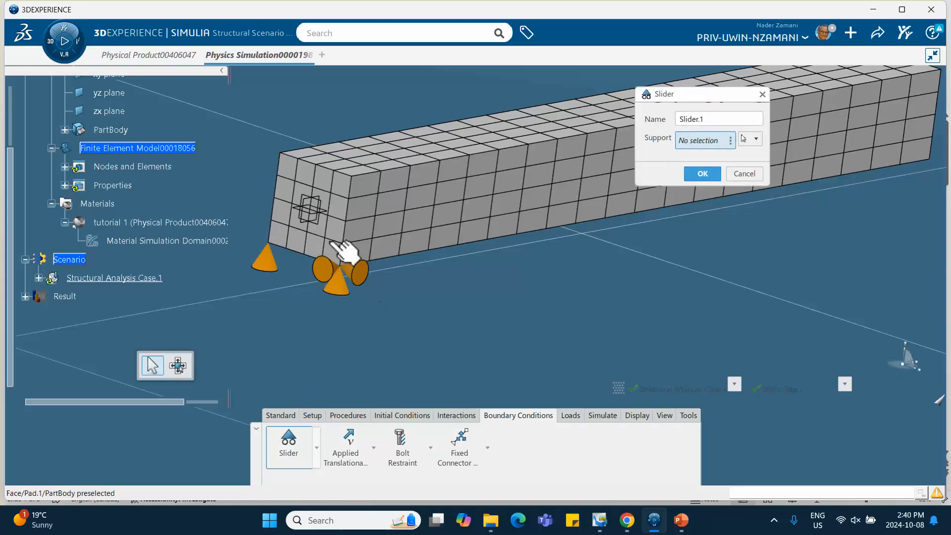
click(306, 180)
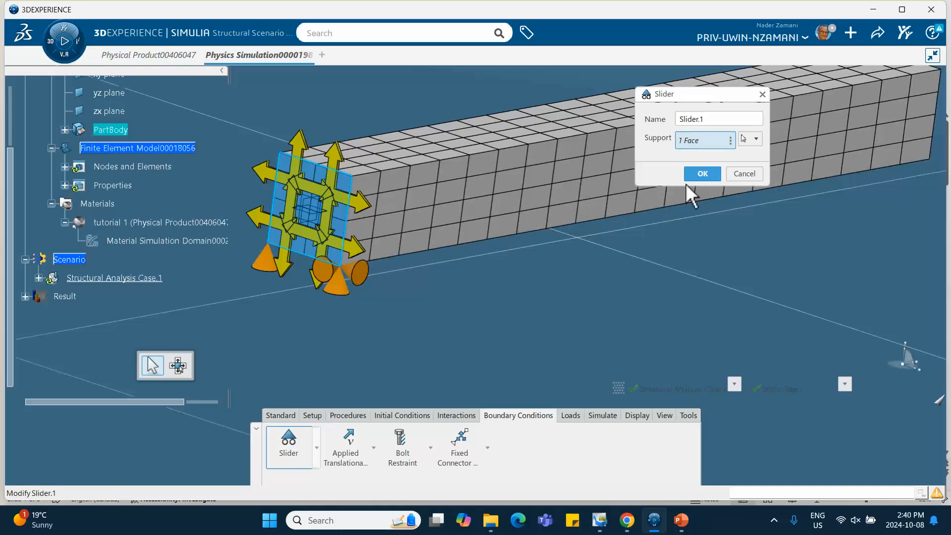
click(702, 174)
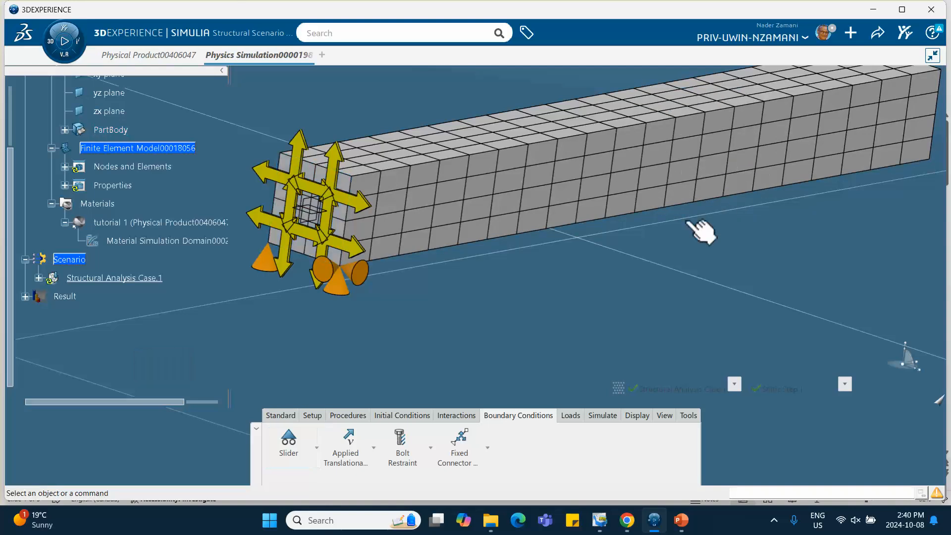
- Check the Tutorial 1 loading plan in PowerPoint and apply a -3000 psi pressure to the beam's free end face
middle_drag(689, 226, 548, 257)
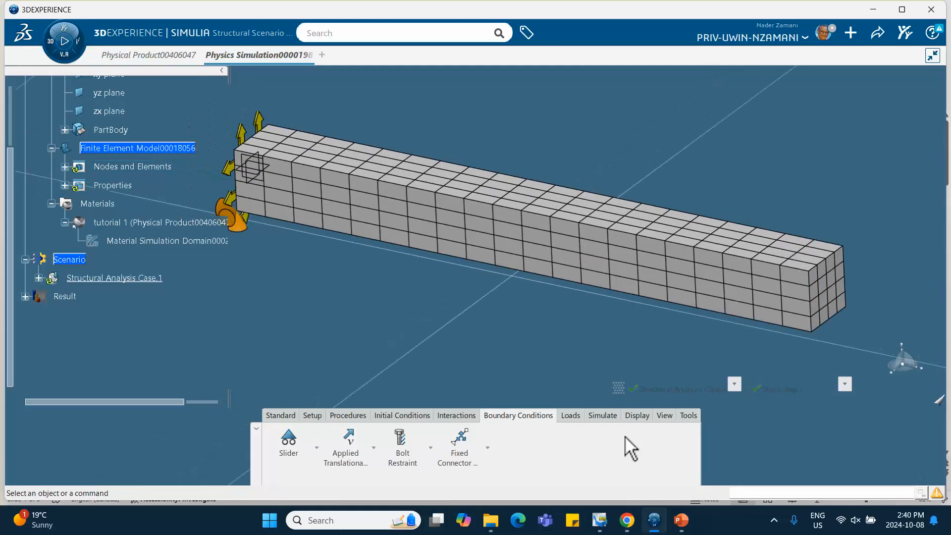
click(680, 518)
click(127, 233)
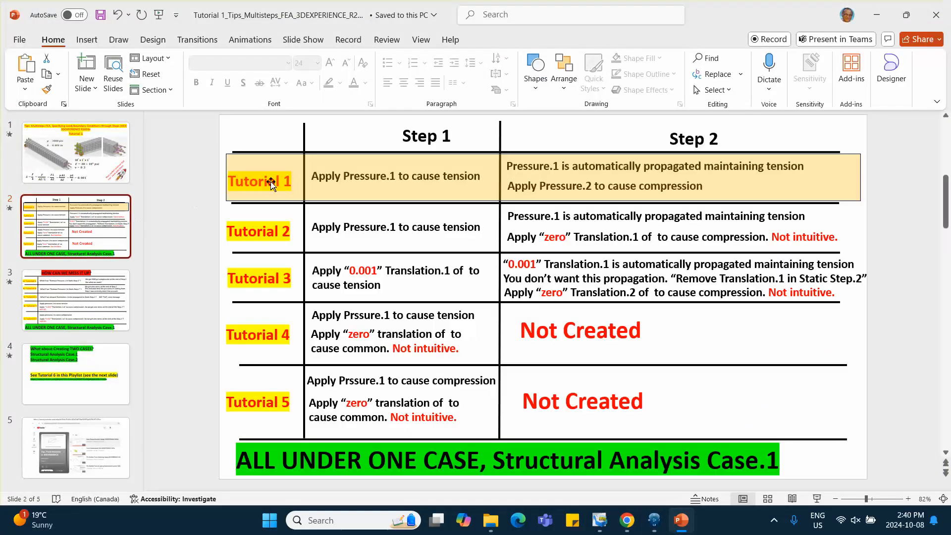
click(875, 15)
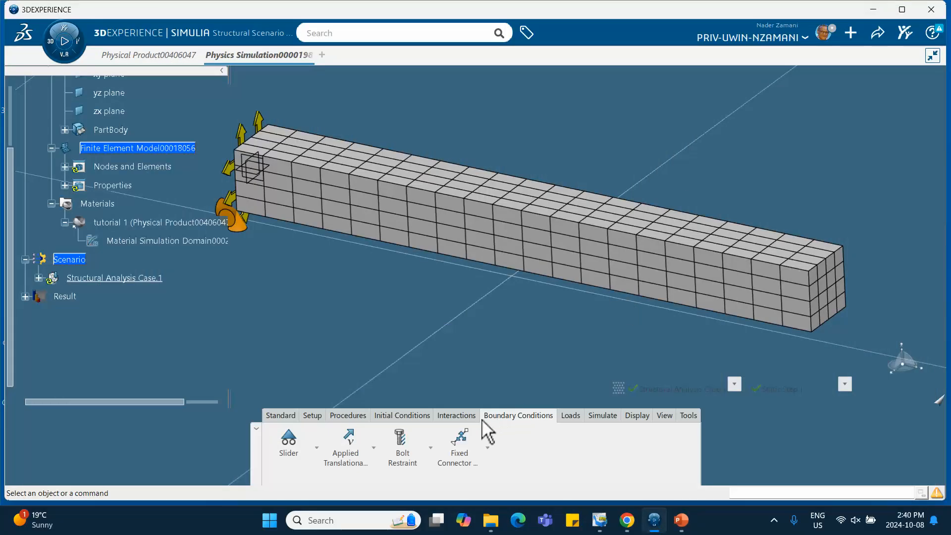
click(570, 416)
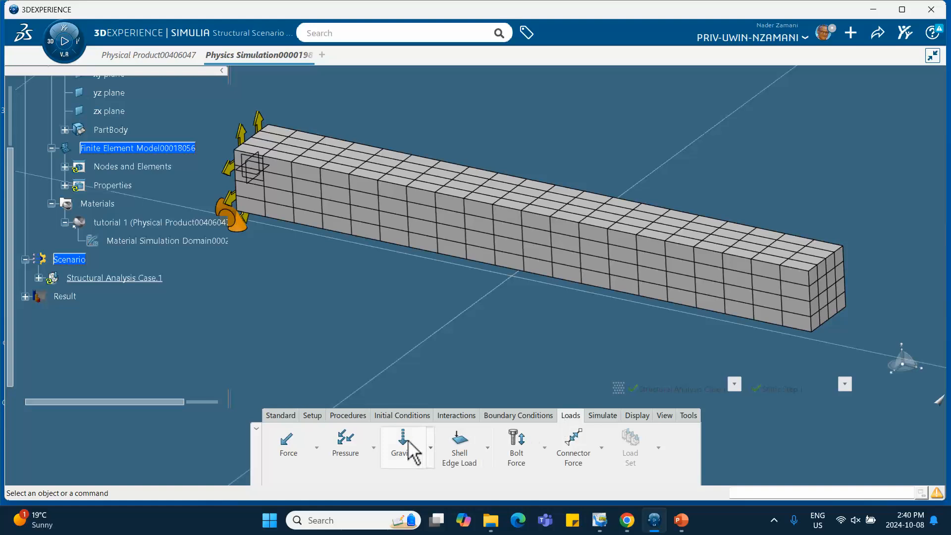
click(350, 446)
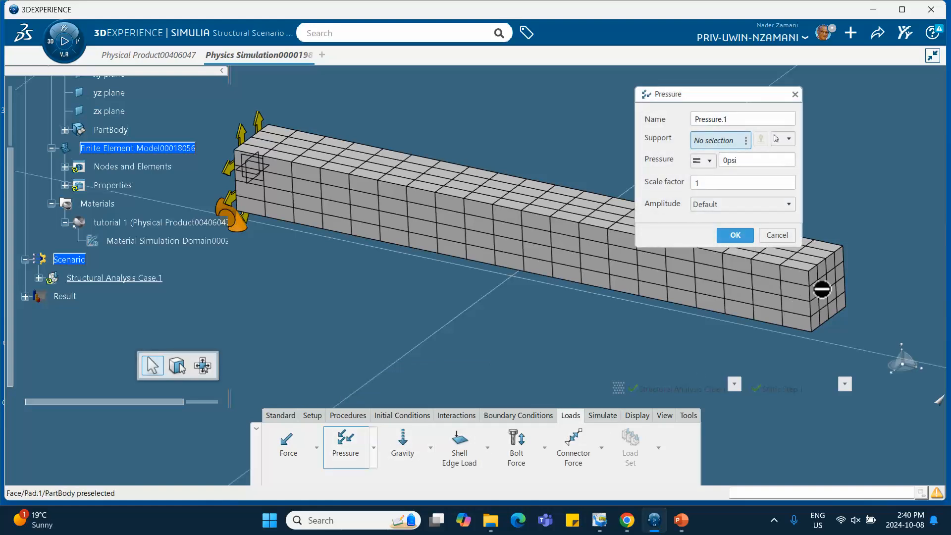
click(832, 302)
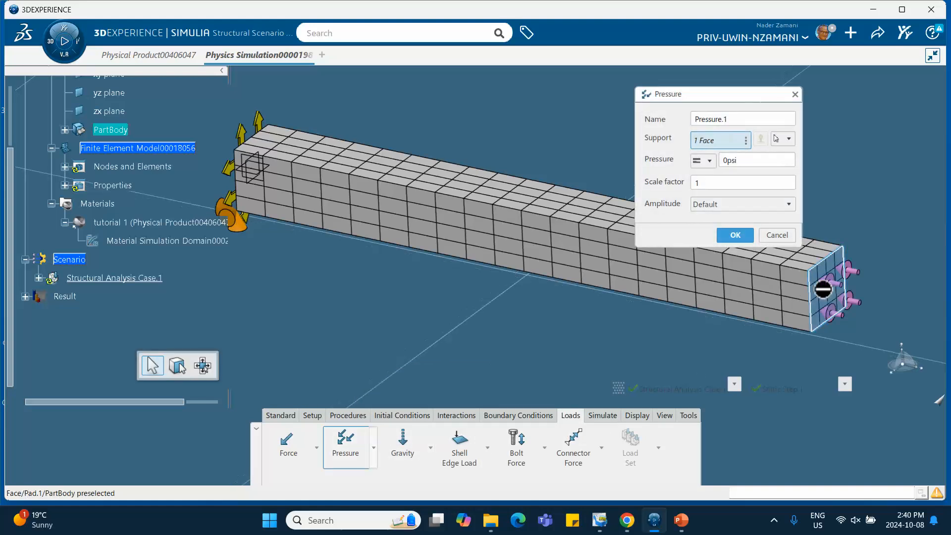
click(750, 161)
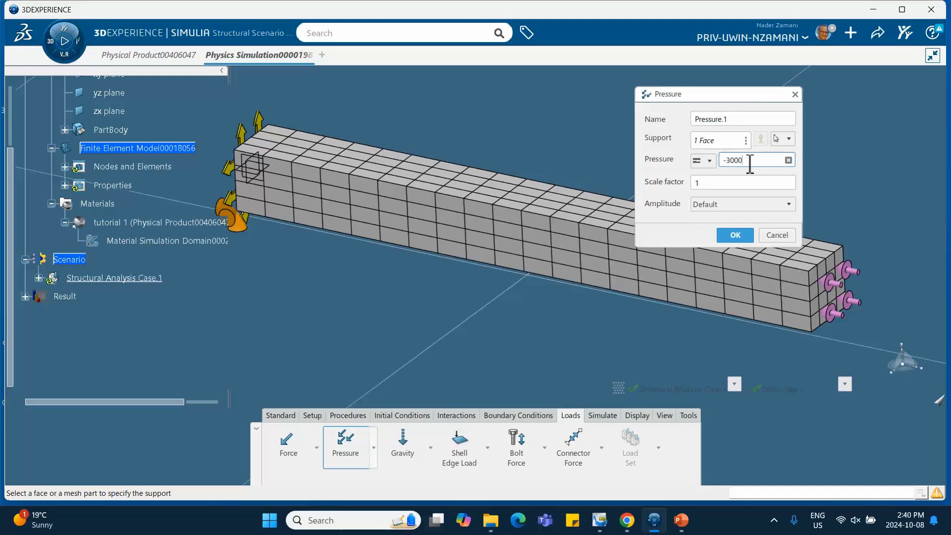
click(735, 235)
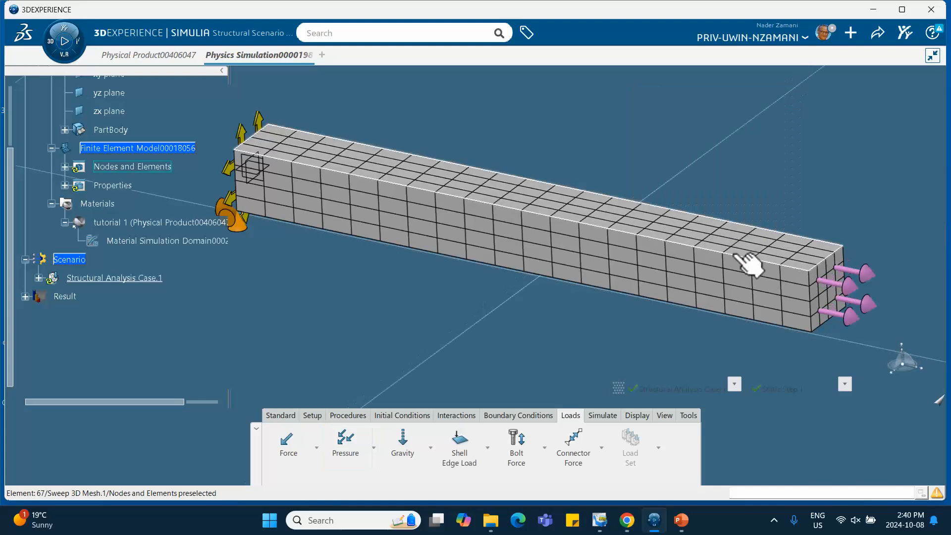
- Recheck the PowerPoint plan and create a second static step with both the initial and maximum time increments set to 0.1 s
click(681, 520)
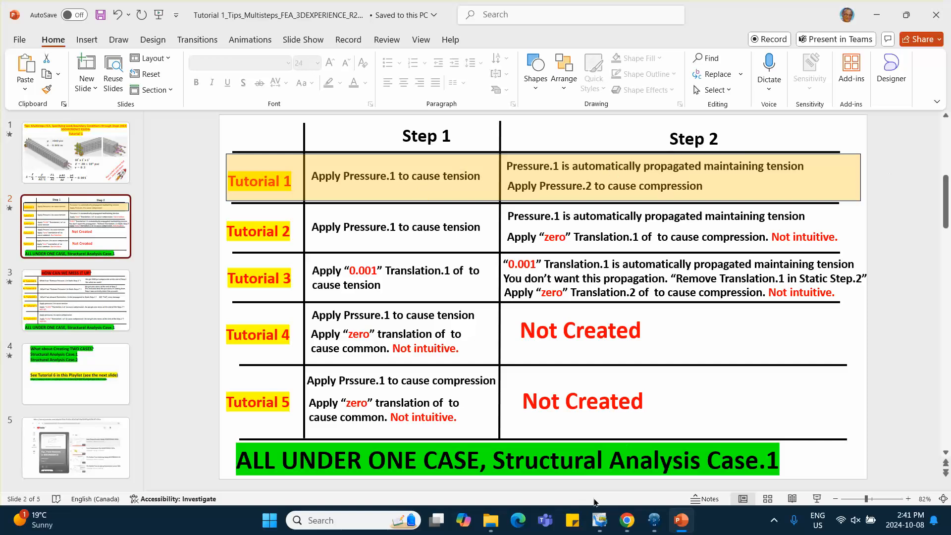
click(653, 518)
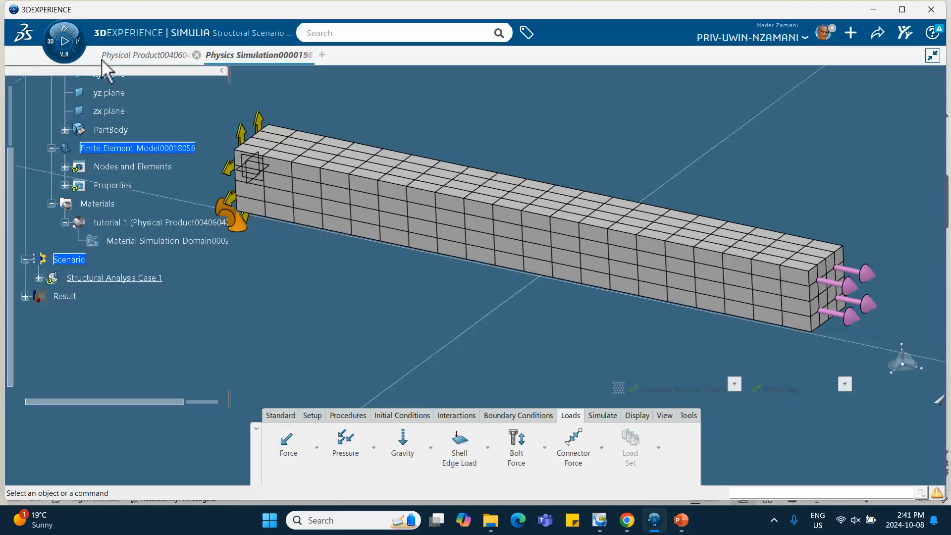
click(348, 415)
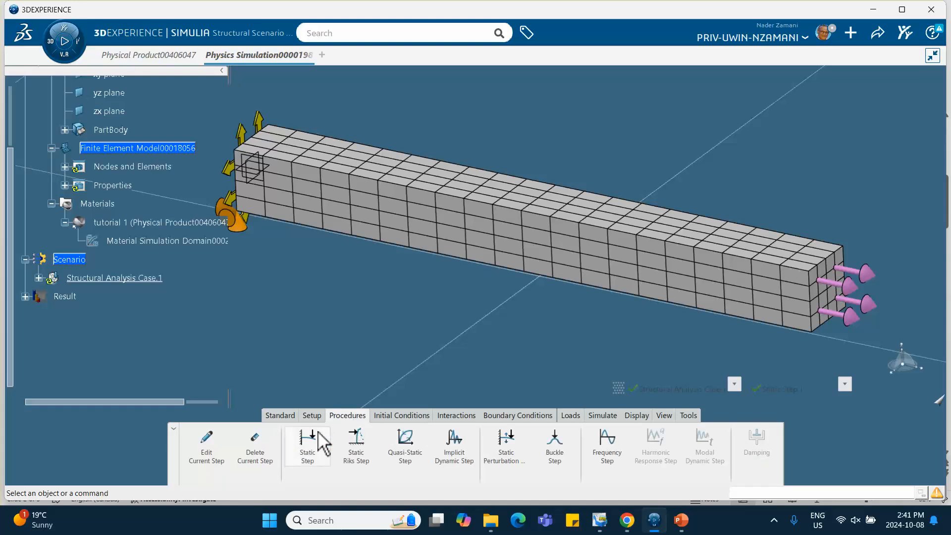
click(309, 444)
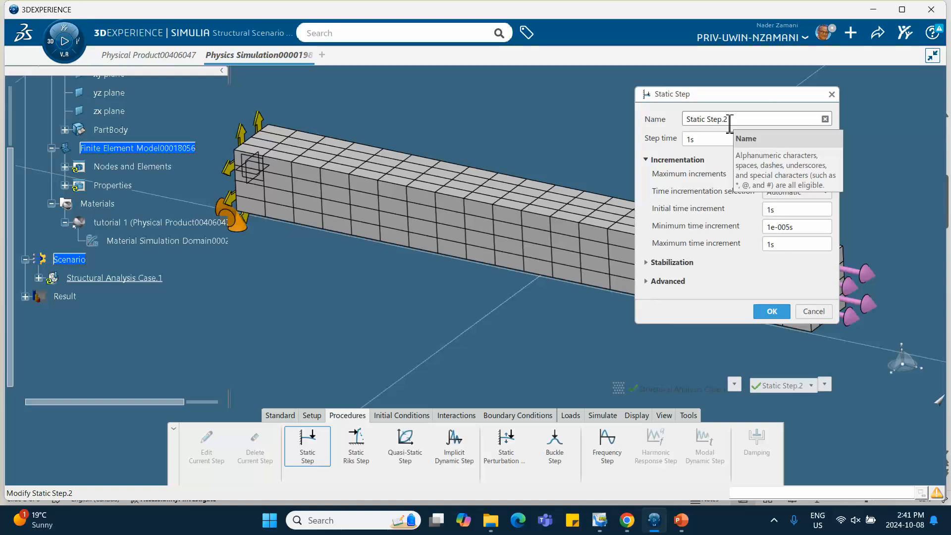
click(771, 209)
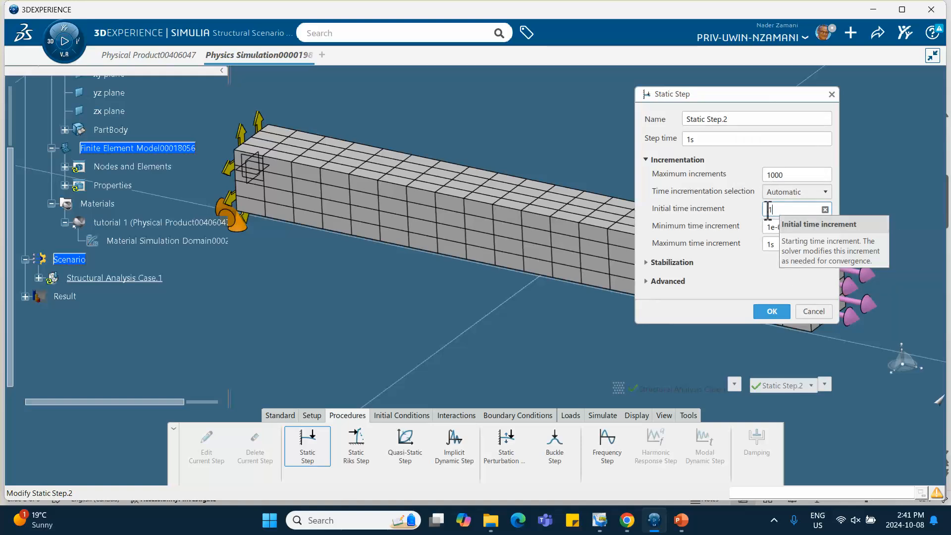
text(0.1)
click(781, 246)
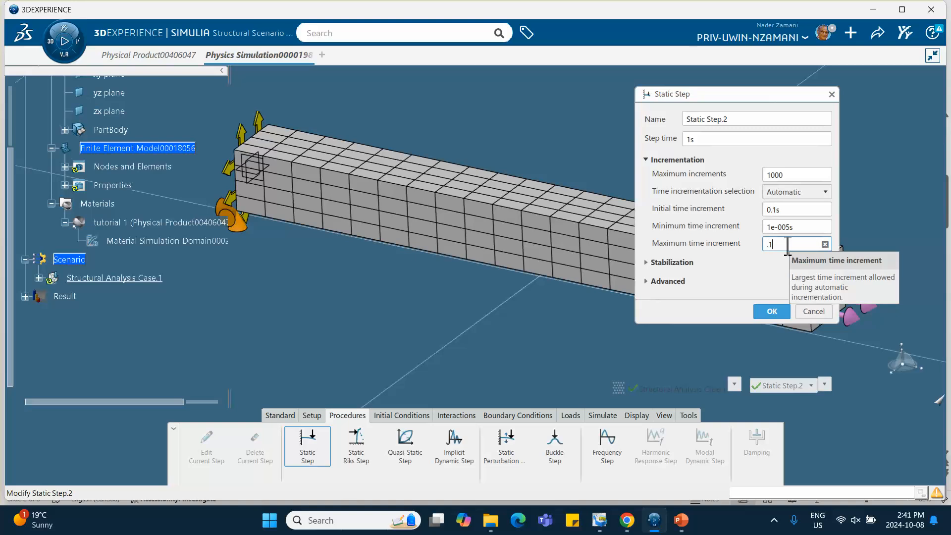
click(772, 311)
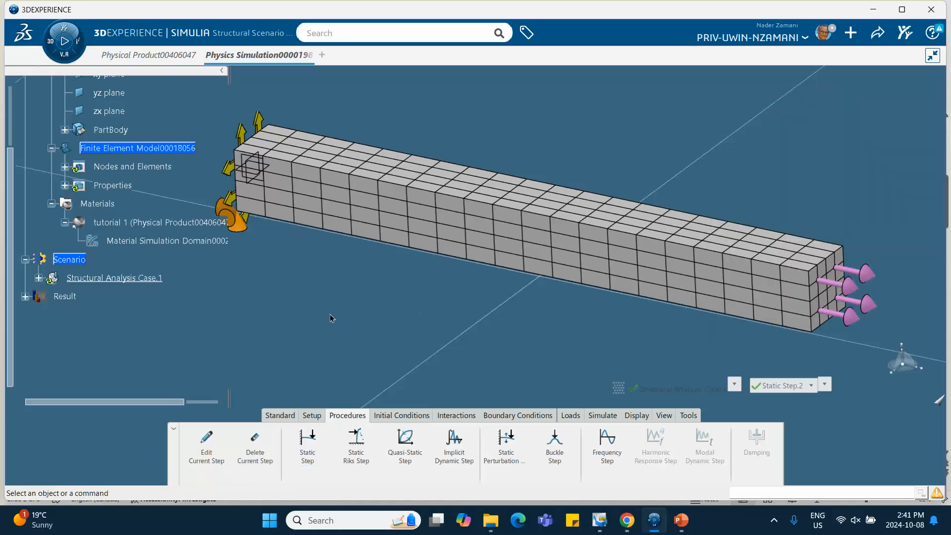
- Expand Structural Analysis Case.1 and both static steps in the tree to compare their boundary conditions, loads and outputs
middle_drag(647, 304, 530, 291)
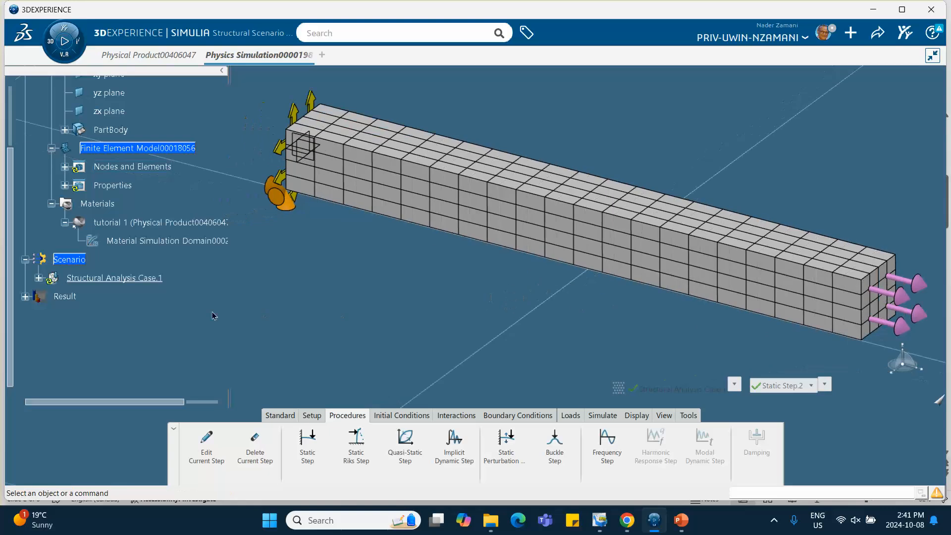
click(38, 278)
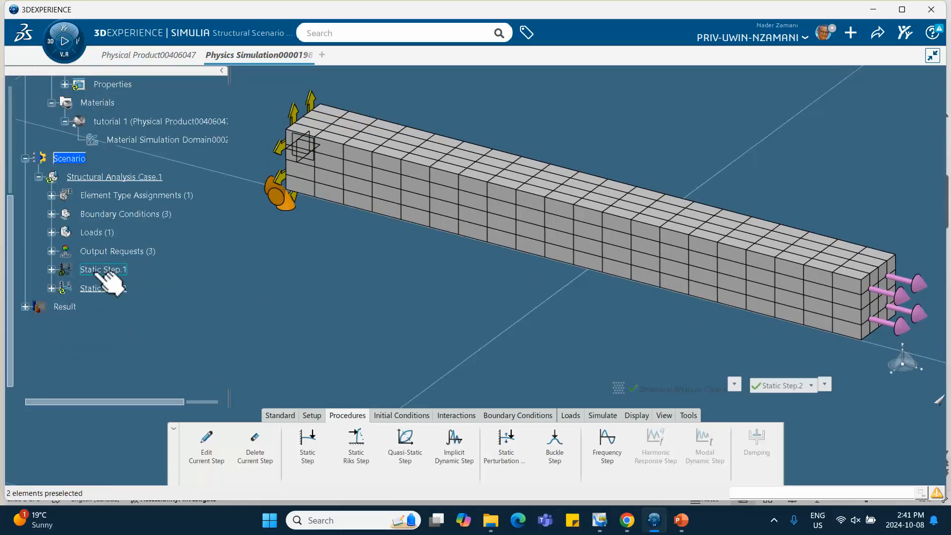
click(51, 270)
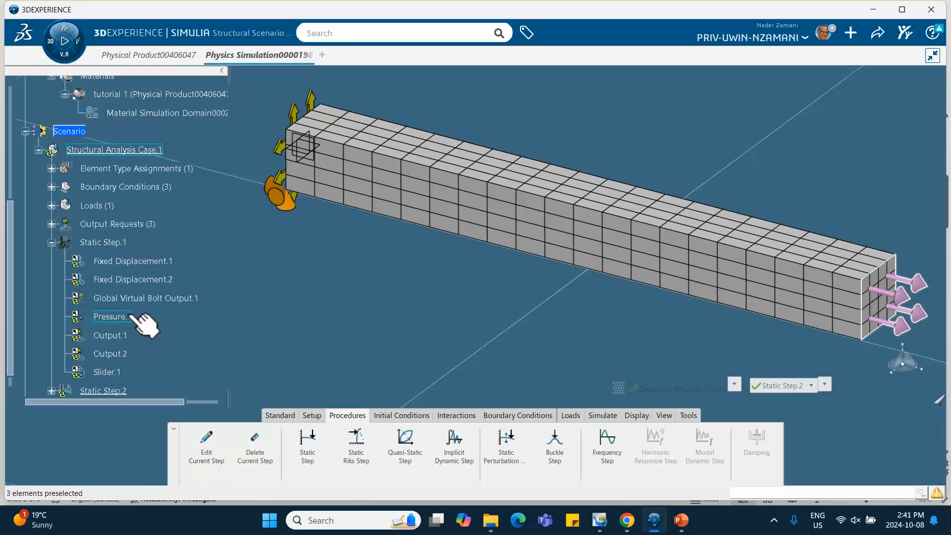
scroll(119, 312, down, 5)
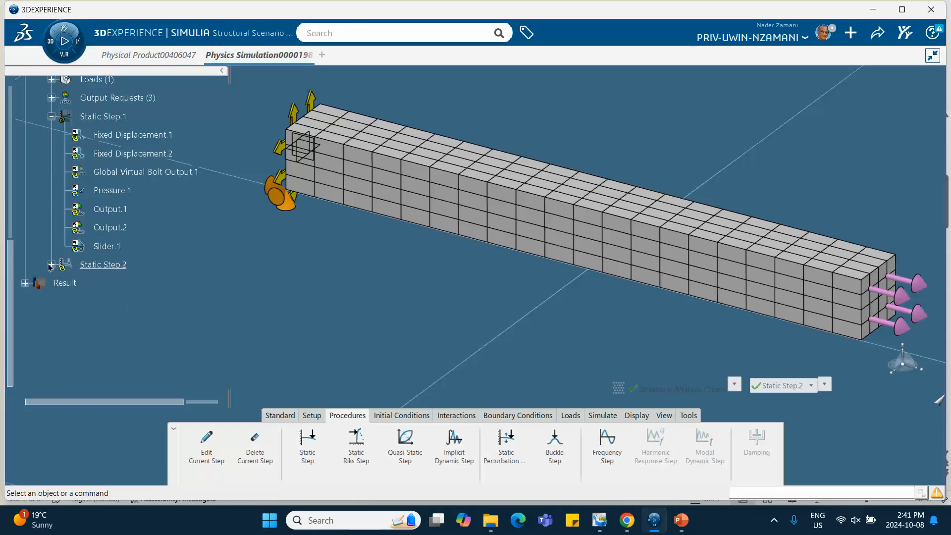
click(51, 264)
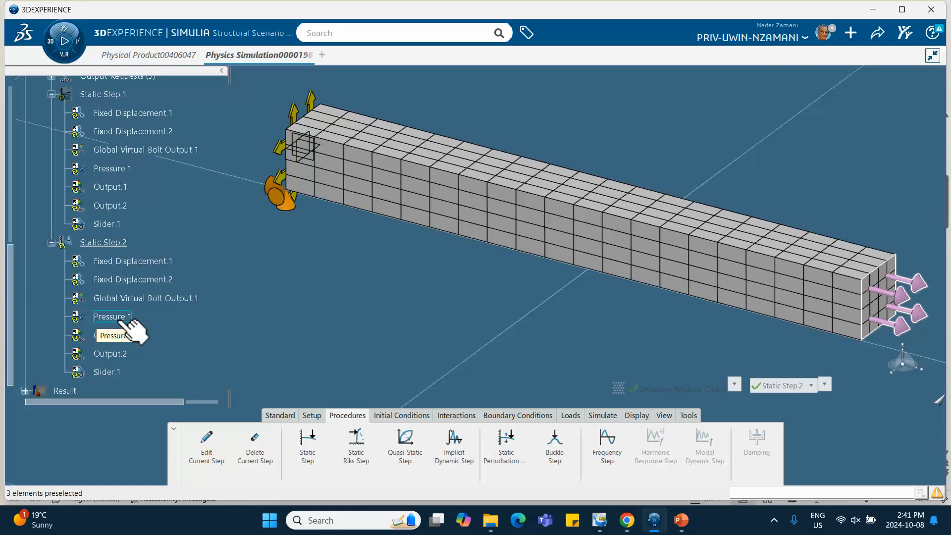
- Review in the Feature Manager which boundary conditions and loads are active in each static step, and compare with the PowerPoint loading plan
right_click(335, 322)
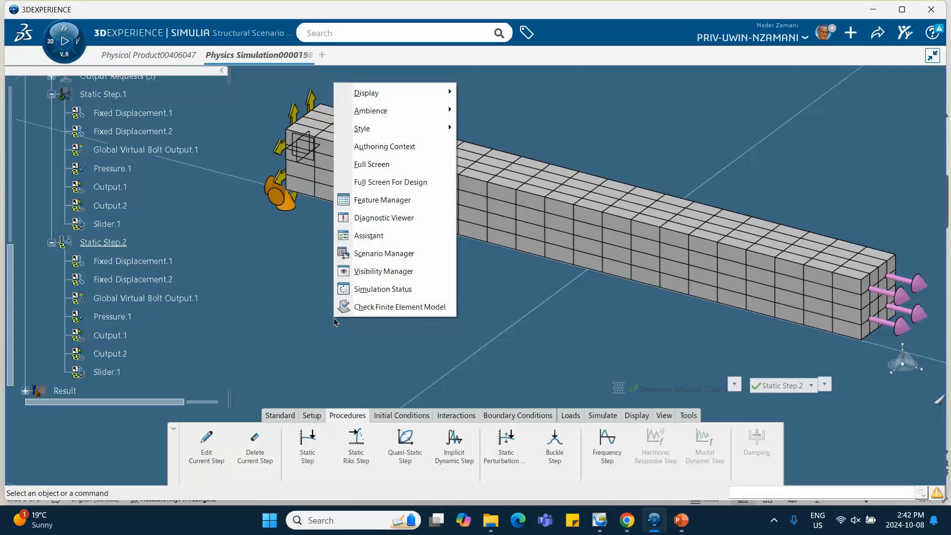
click(376, 200)
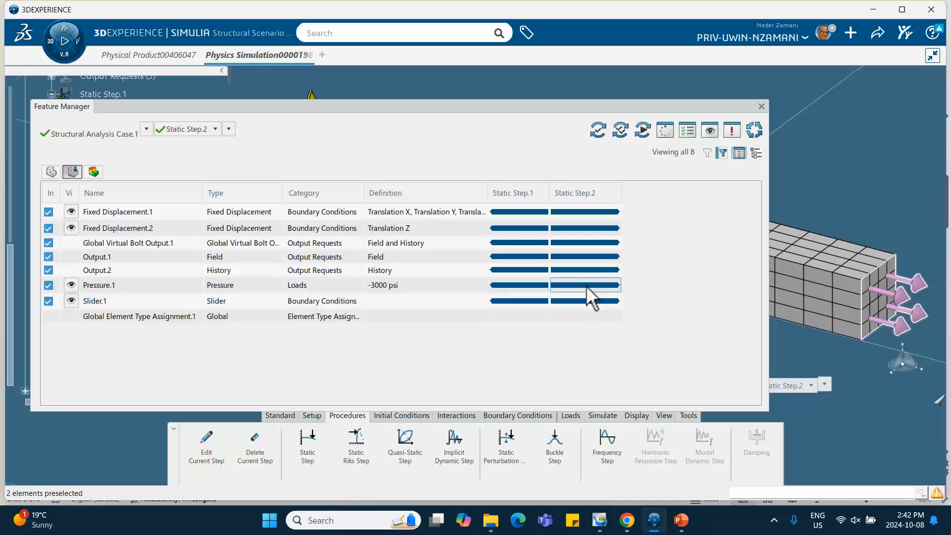
click(681, 519)
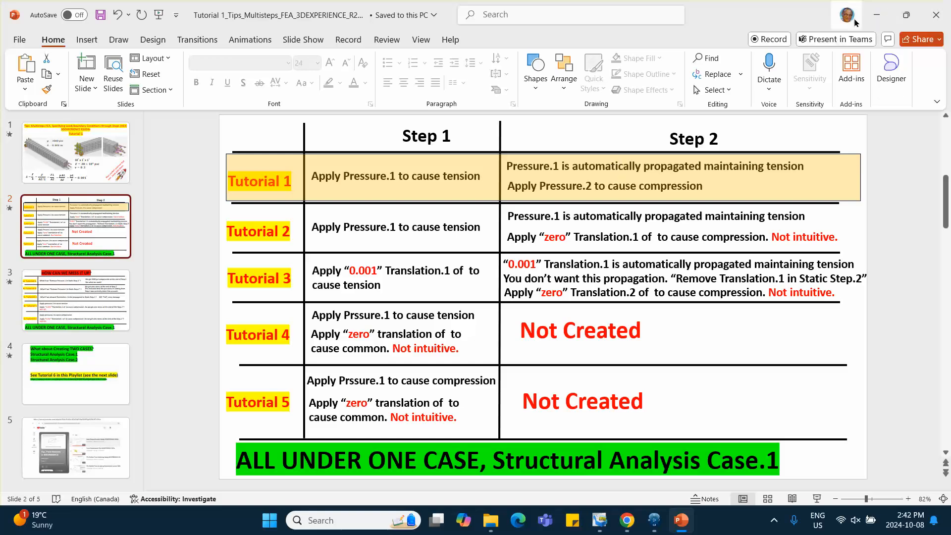
click(873, 17)
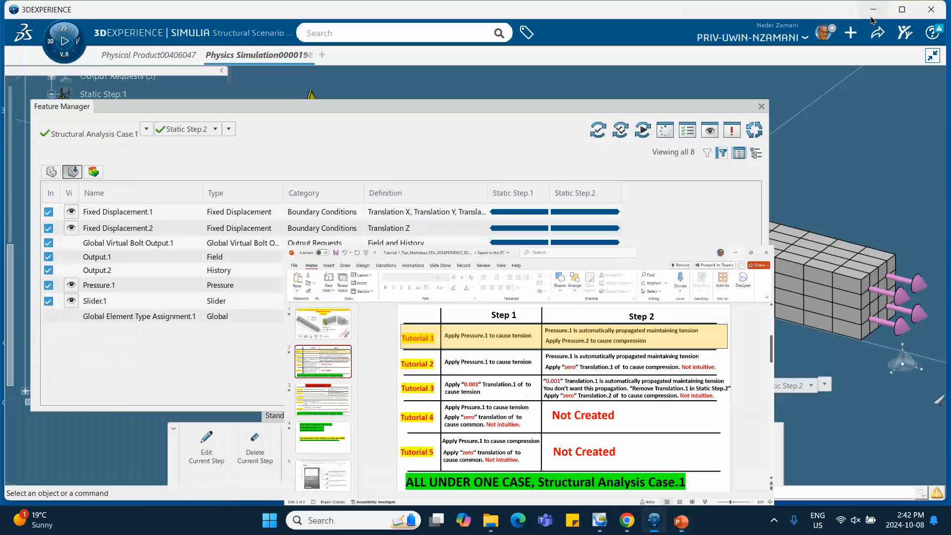
click(763, 106)
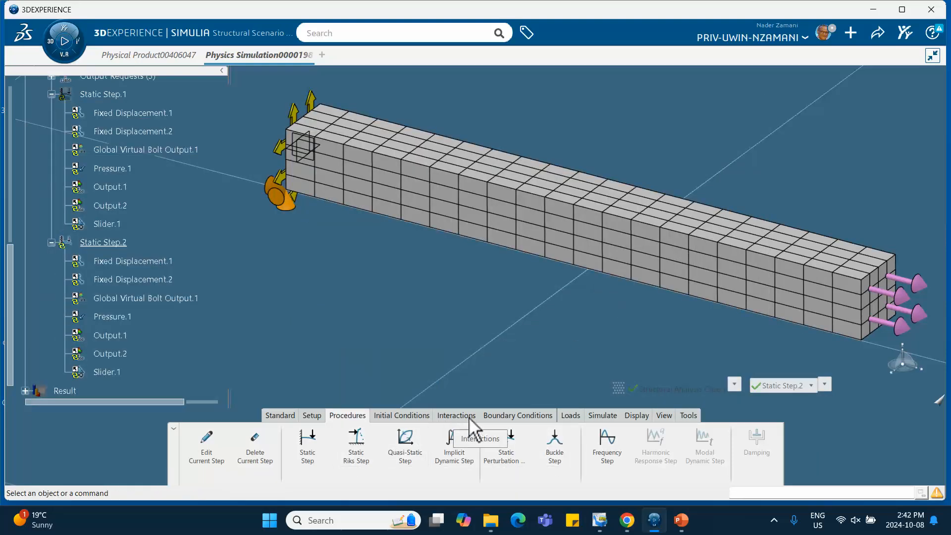
- Apply a second pressure of 3000 psi to the beam's free end face in Static Step.2
click(565, 414)
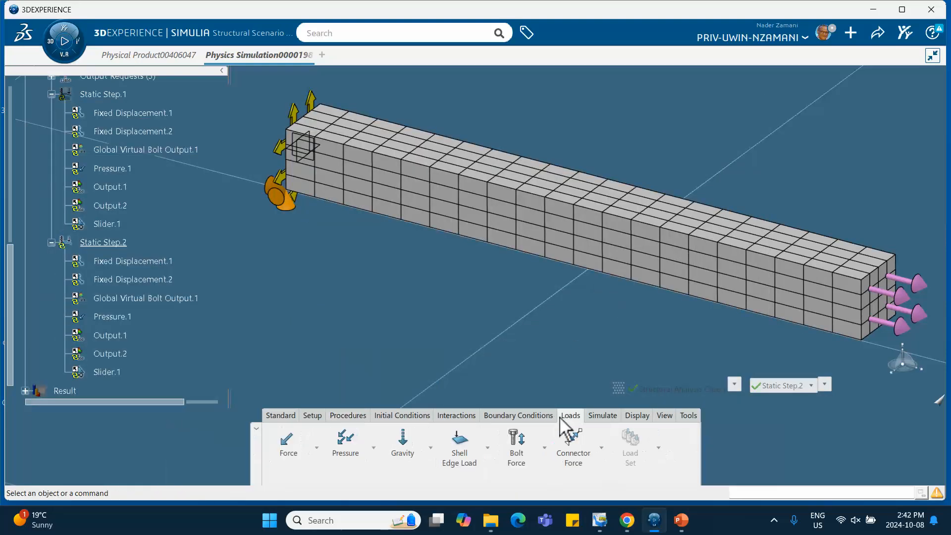
click(345, 446)
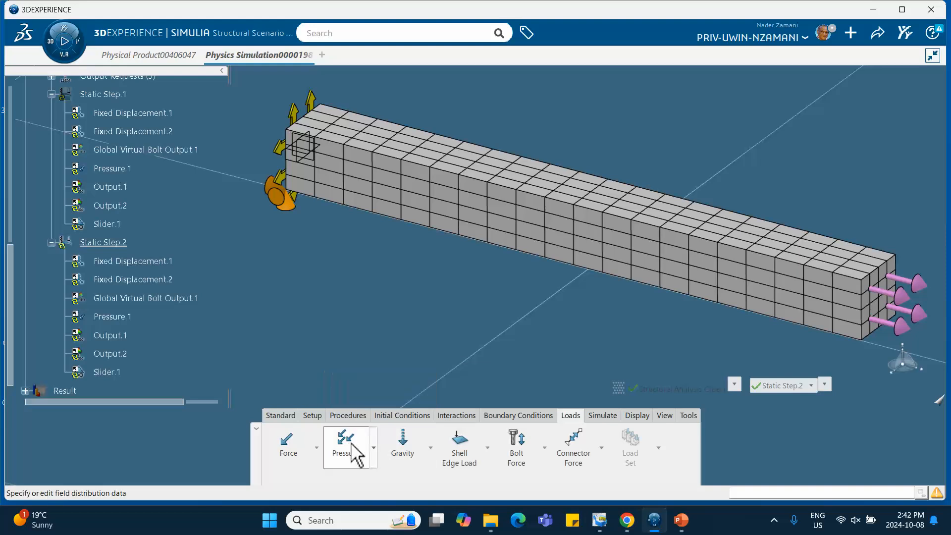
middle_drag(585, 372, 456, 312)
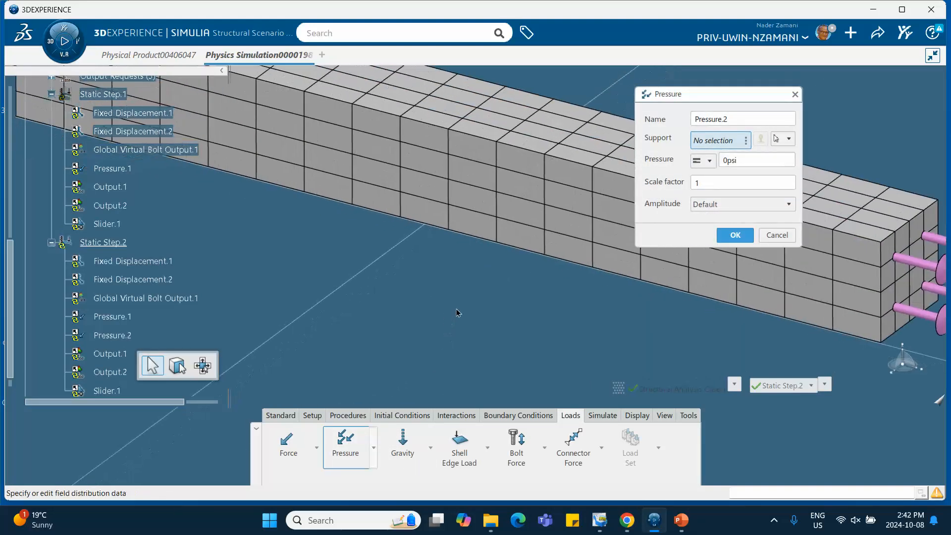
middle_drag(524, 324, 293, 337)
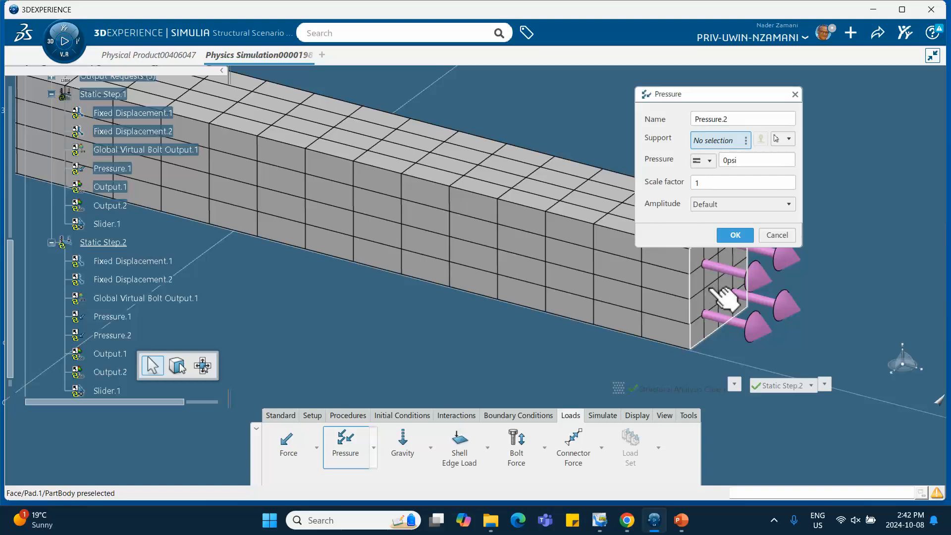
click(726, 297)
click(735, 161)
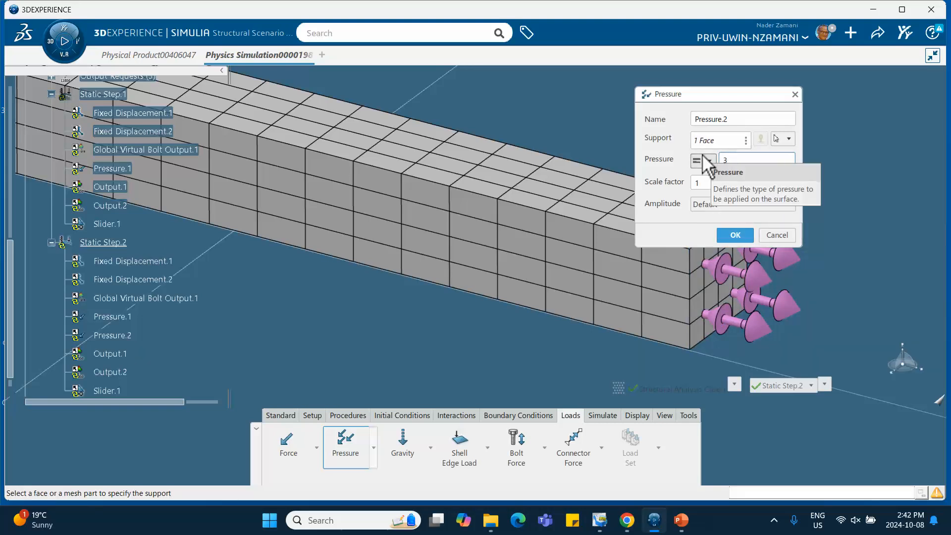
text(3000)
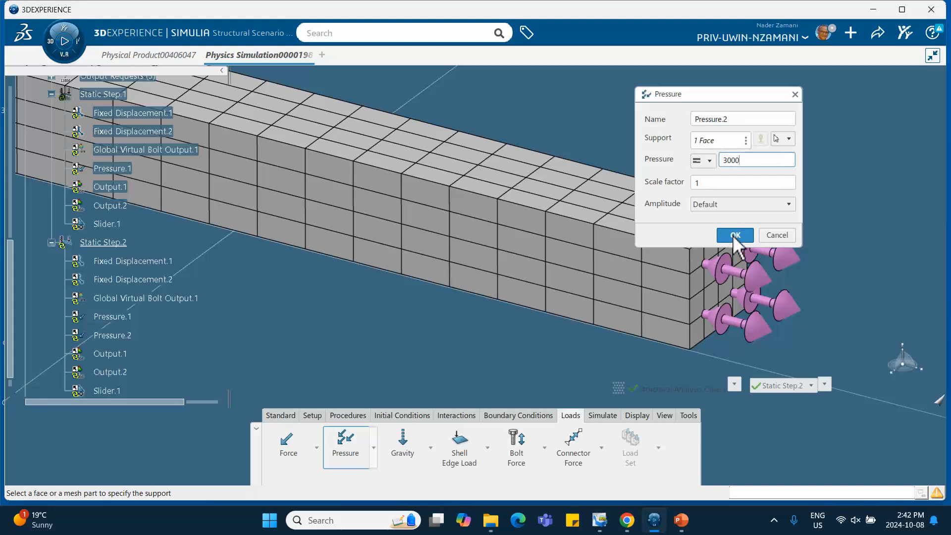
click(735, 235)
click(644, 195)
middle_drag(645, 194, 637, 262)
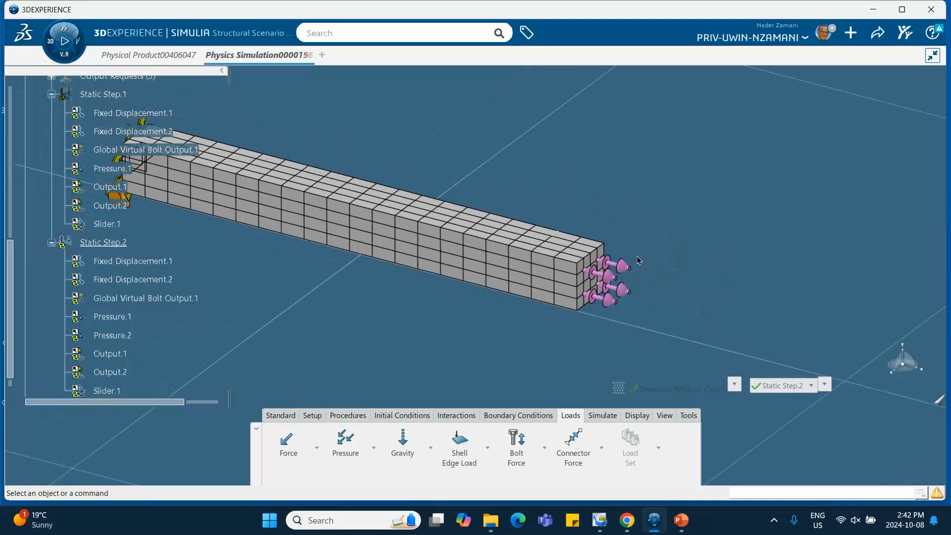
middle_drag(470, 250, 608, 265)
- Review the loads listed under both static steps in the tree and run the model and scenario checks
scroll(189, 257, down, 3)
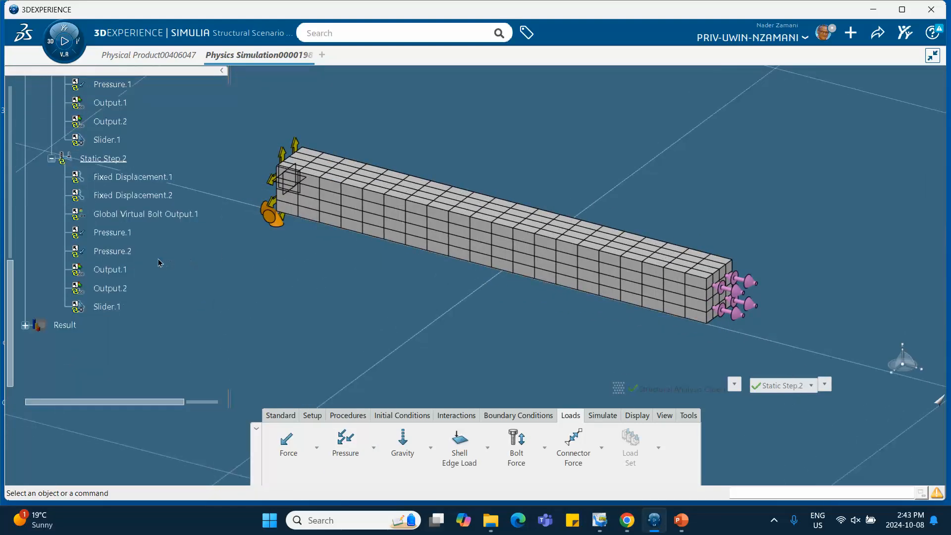
scroll(159, 263, up, 3)
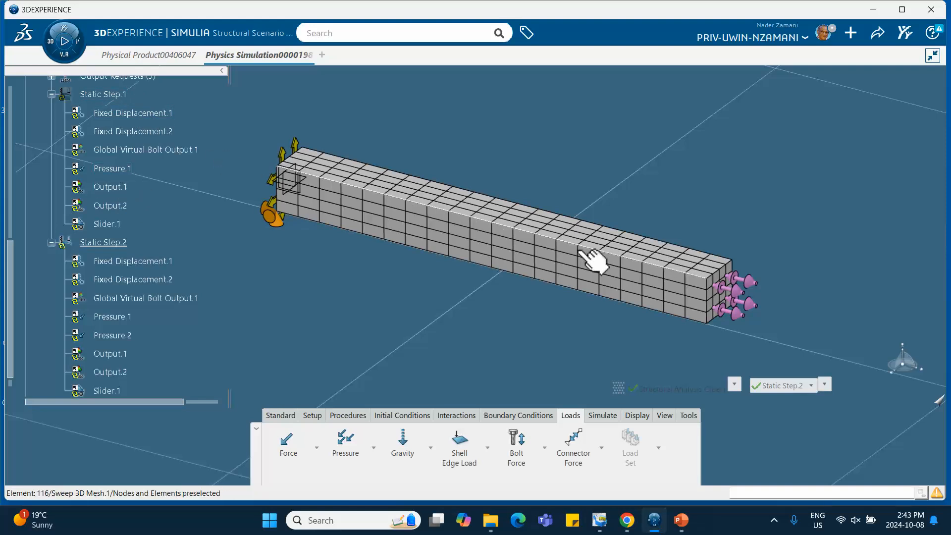
scroll(201, 245, down, 4)
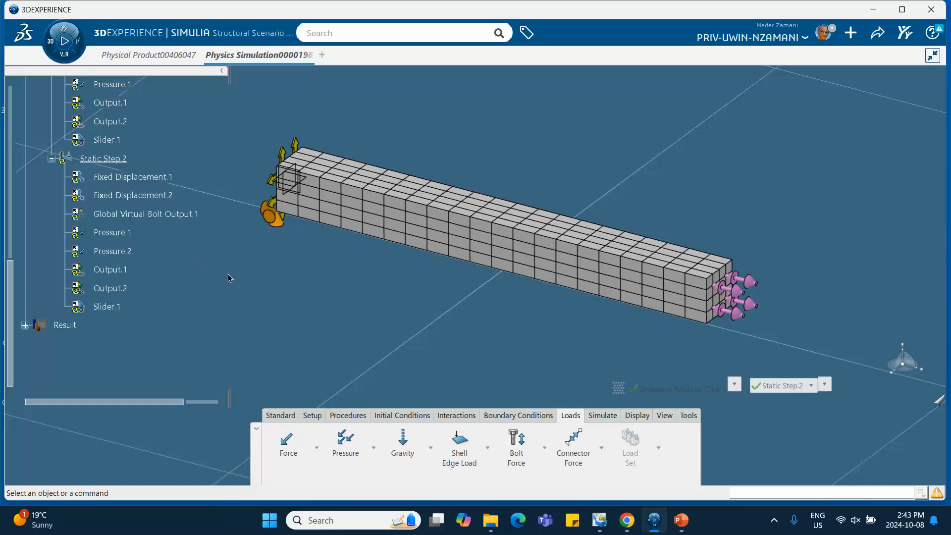
click(597, 413)
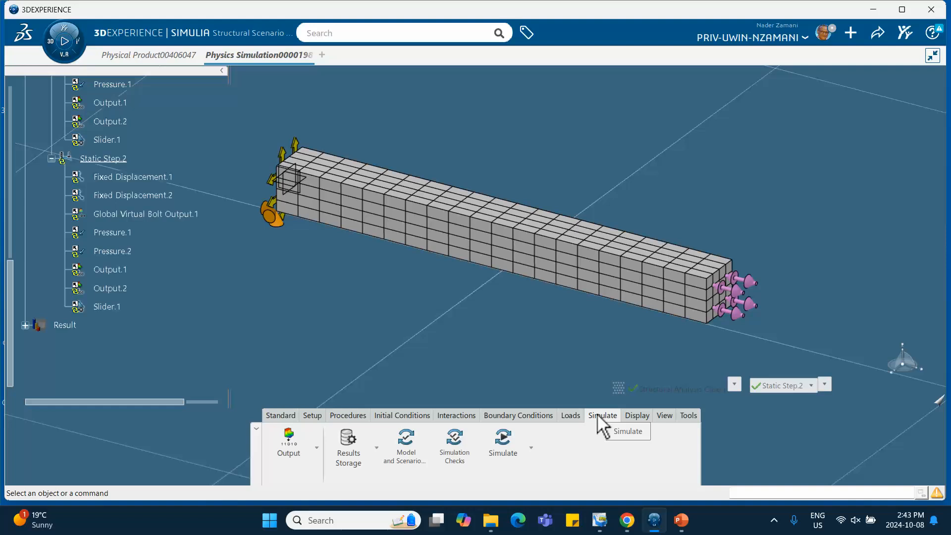
click(411, 443)
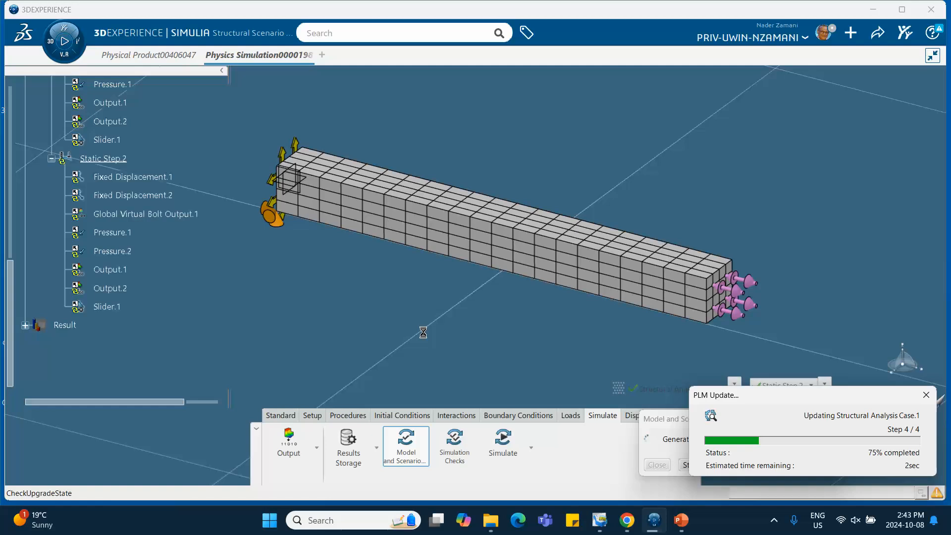
click(655, 464)
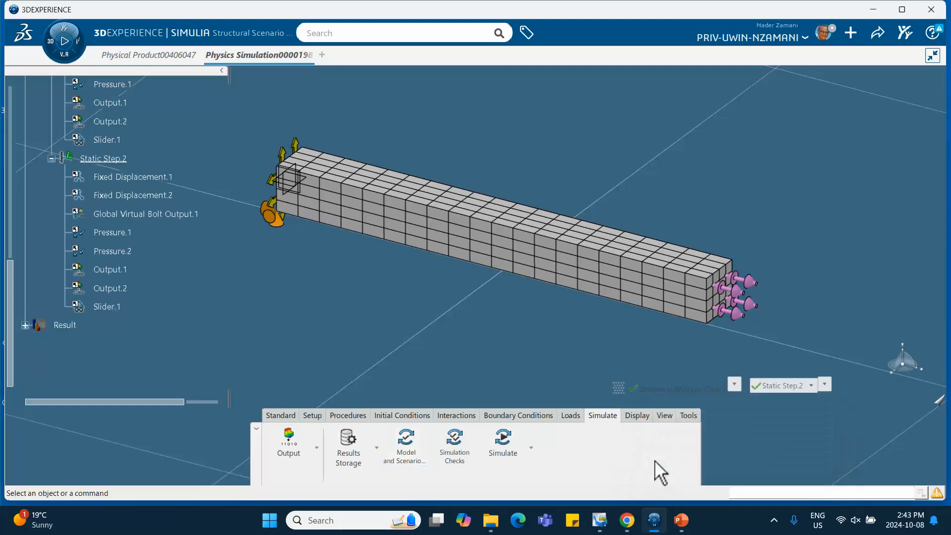
- Run Structural Analysis Case.1 locally on 4 cores, overwriting previous results, and follow its iterations until the run completes
click(503, 443)
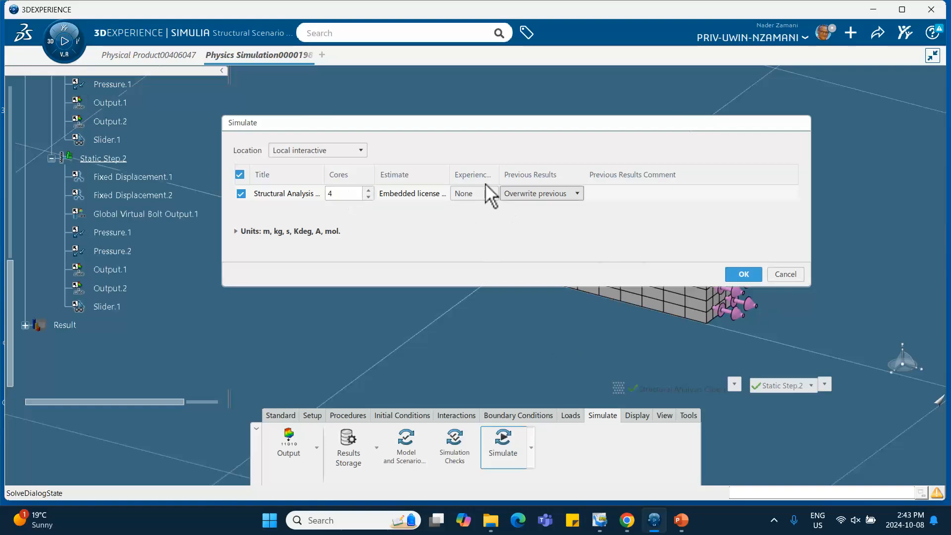
click(743, 274)
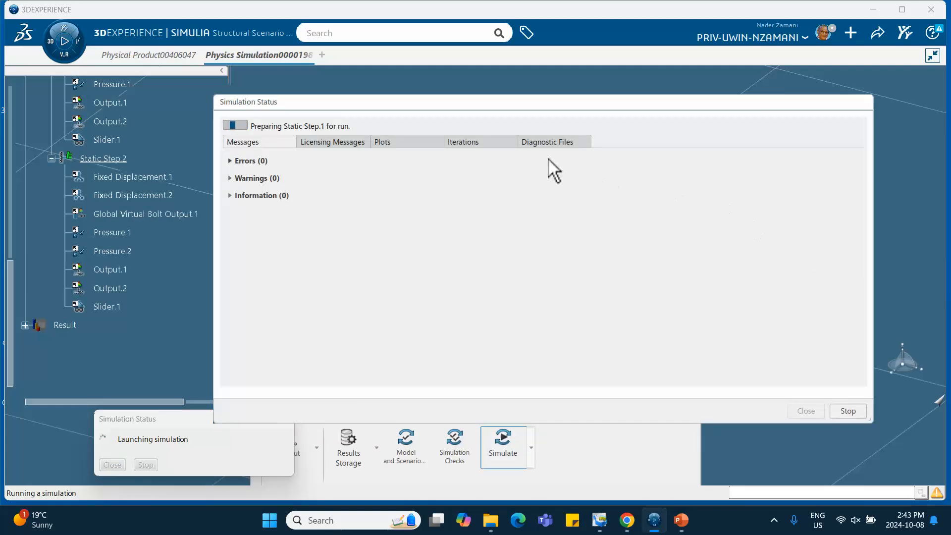
click(456, 142)
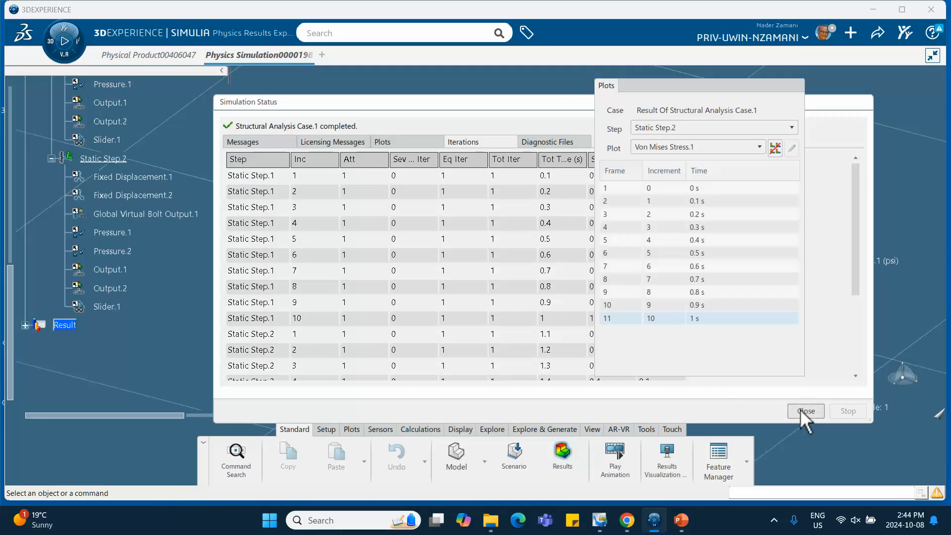
click(805, 411)
- Change the beam's von Mises stress contour plot to show the Tensor Component 22 stress quantity
middle_drag(524, 299, 471, 271)
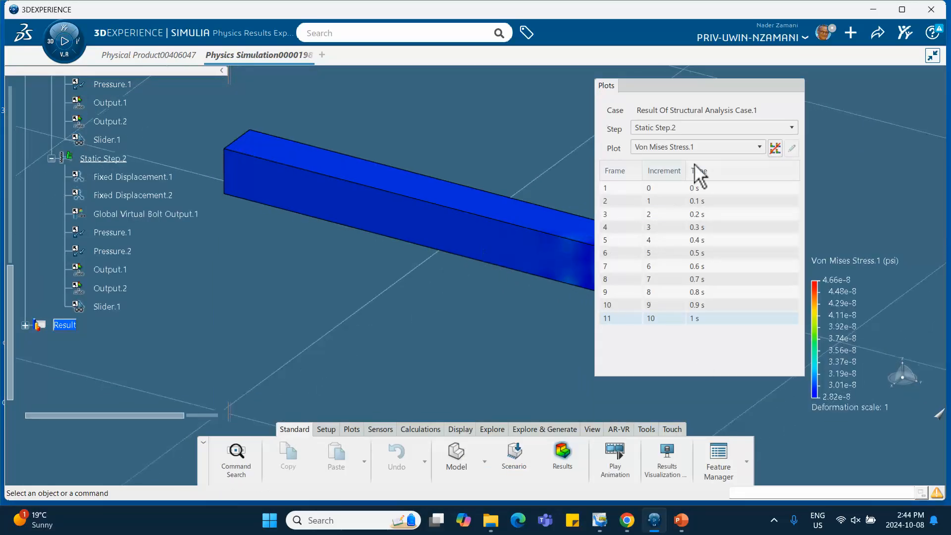
mouse_move(697, 90)
mouse_down()
mouse_move(802, 107)
mouse_move(691, 107)
mouse_up()
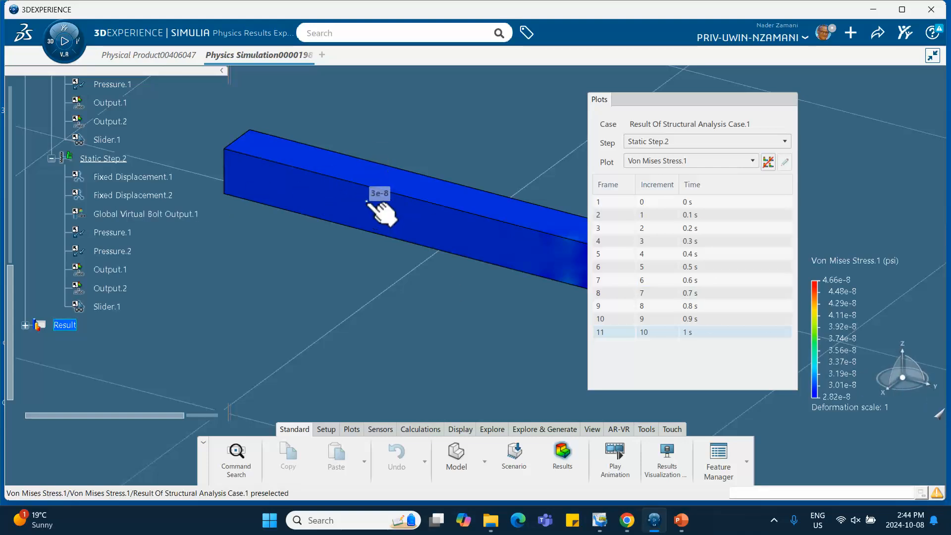
double_click(381, 186)
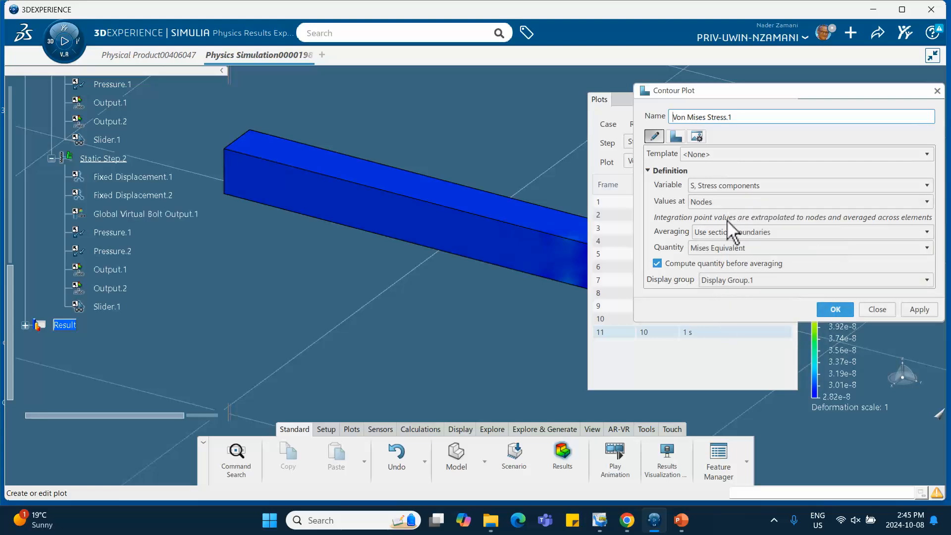
click(717, 246)
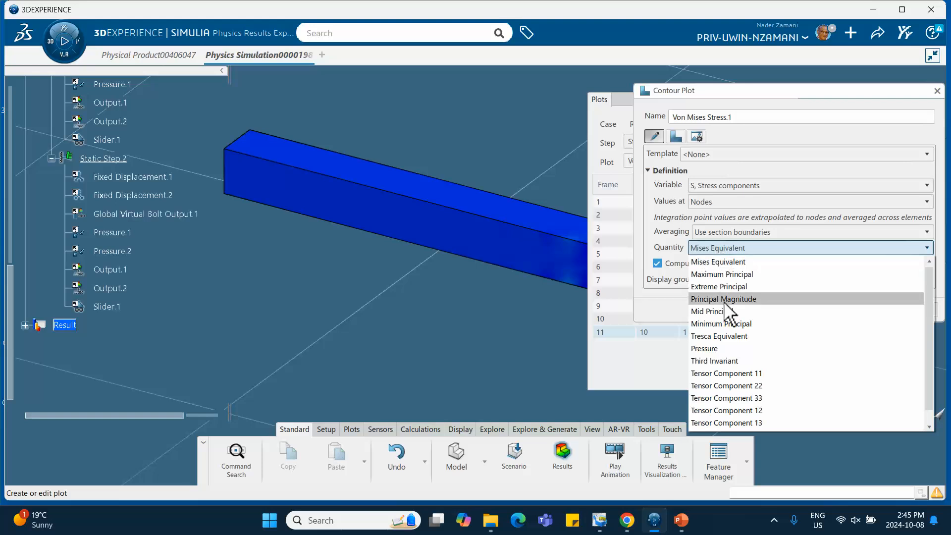
click(714, 384)
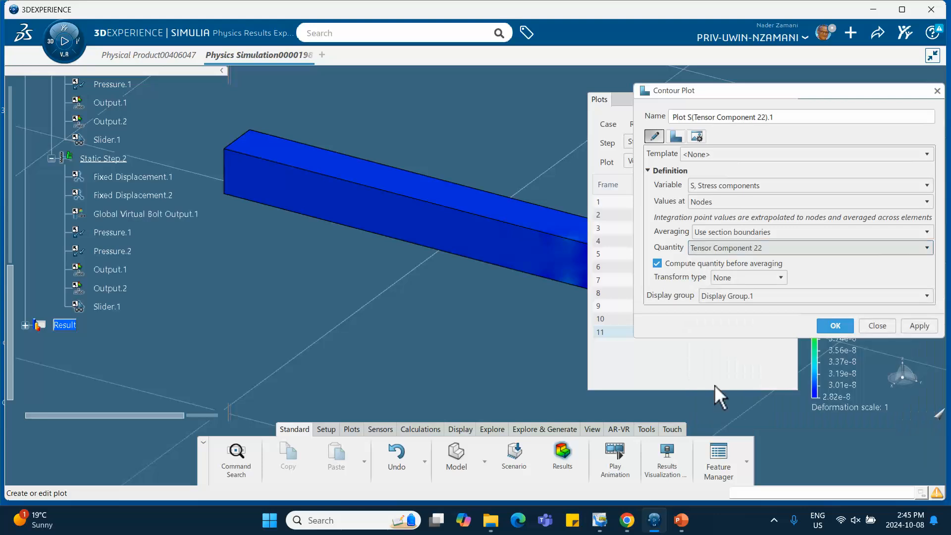
click(836, 325)
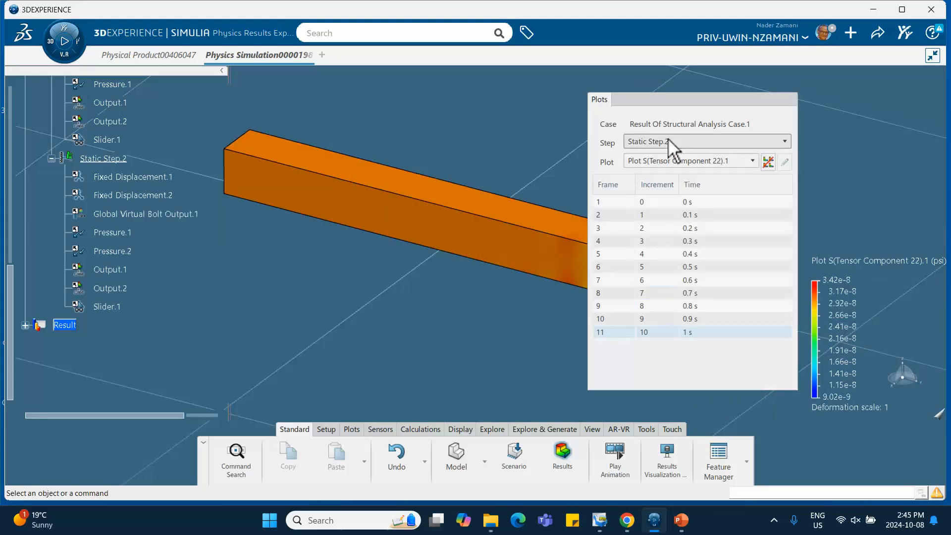
- Display the Tensor Component 22 stress results of Static Step.1, with the whole beam in view
drag(671, 99, 764, 104)
middle_drag(637, 132, 538, 171)
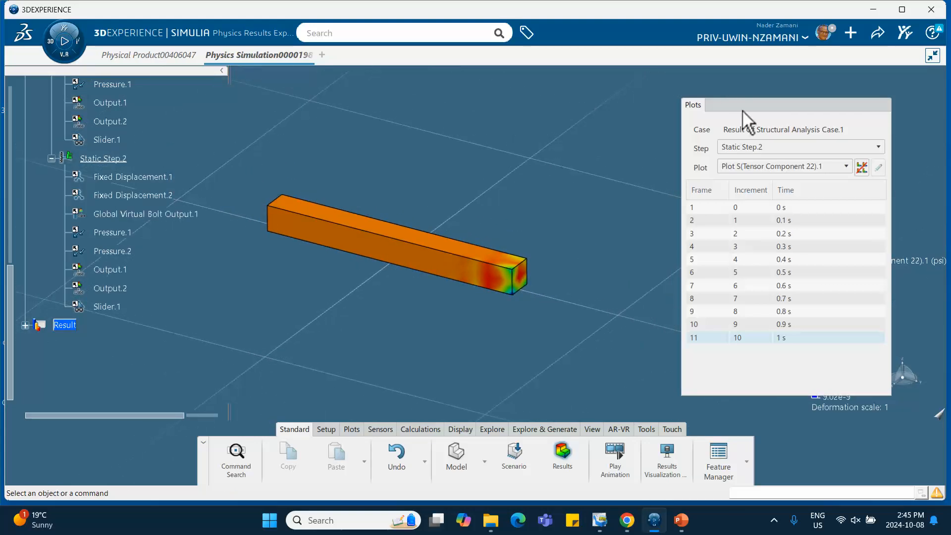
drag(743, 106, 649, 101)
click(691, 142)
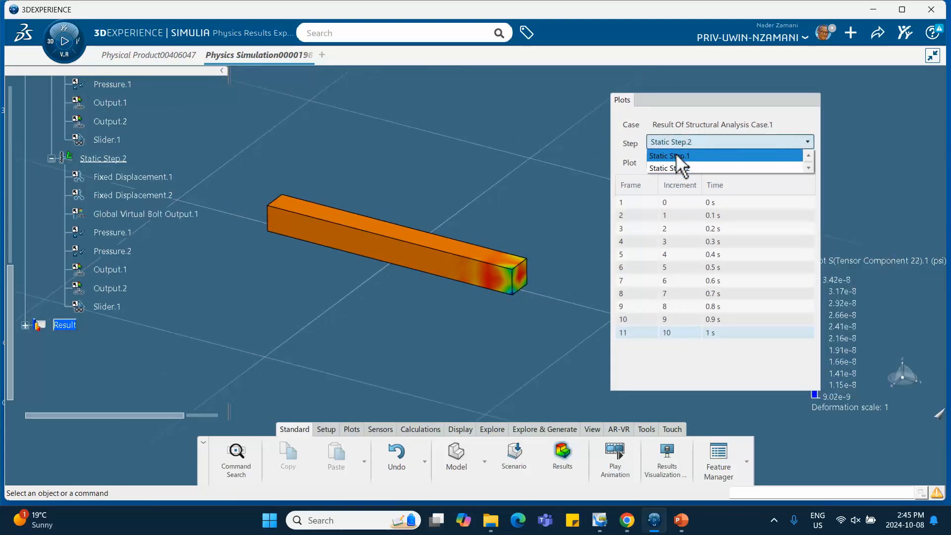
click(678, 157)
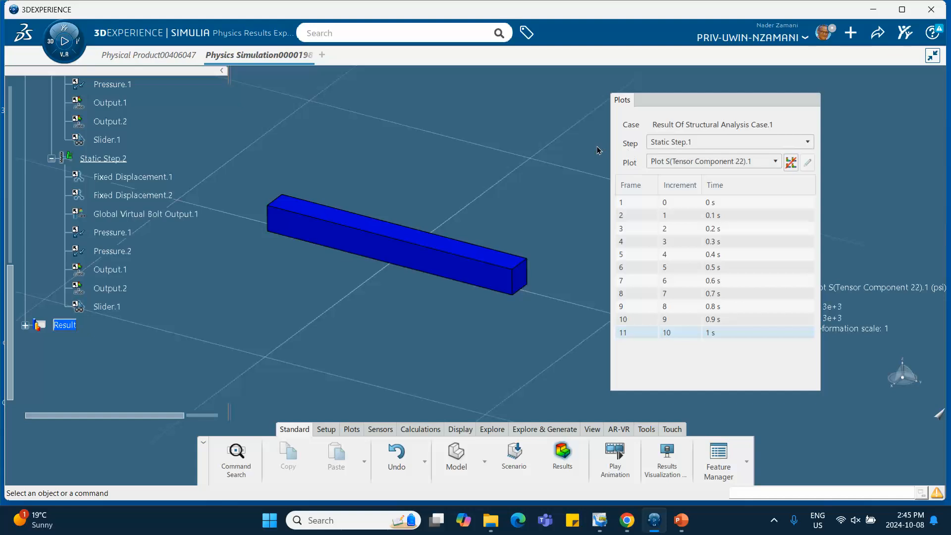
- Examine the Static Step.1 stress values at successive time frames from 0 s to 1 s
click(664, 202)
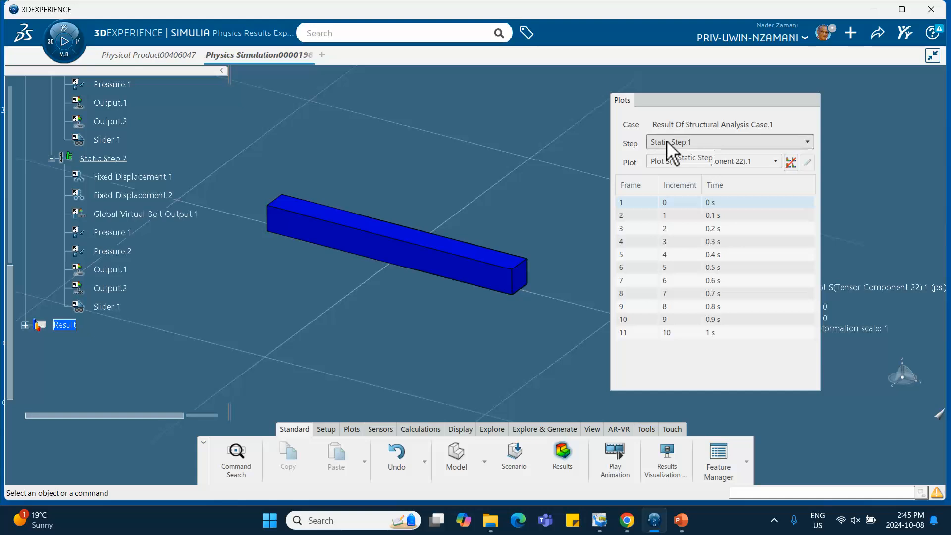
click(675, 215)
drag(717, 106, 677, 105)
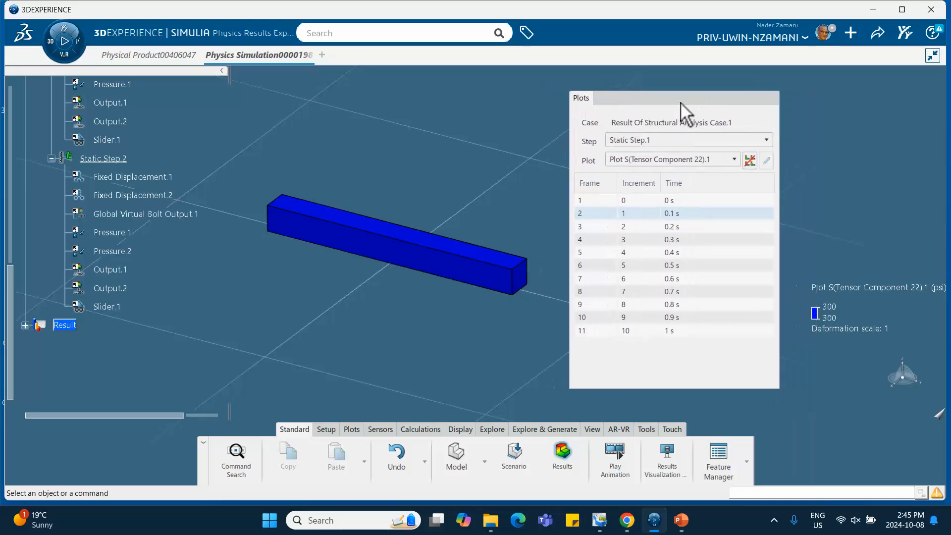
click(683, 227)
click(685, 254)
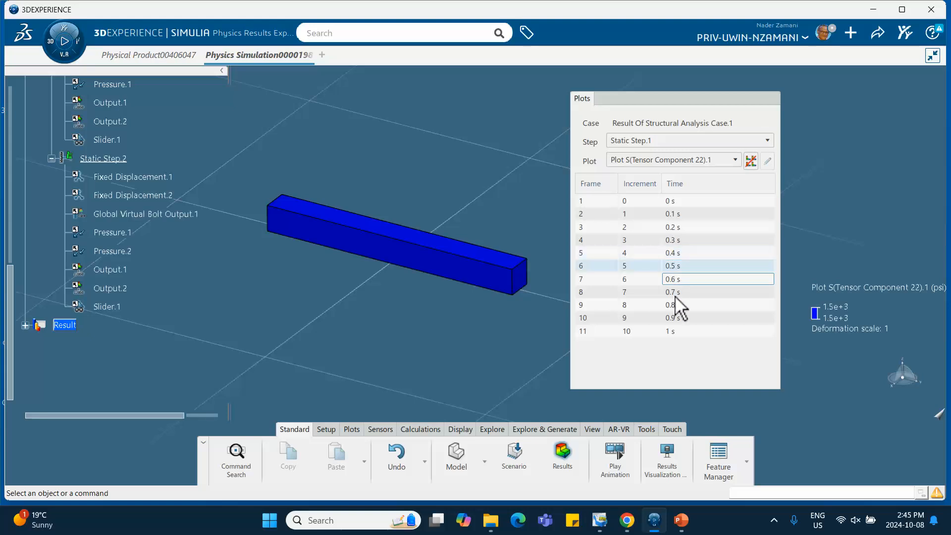
click(683, 332)
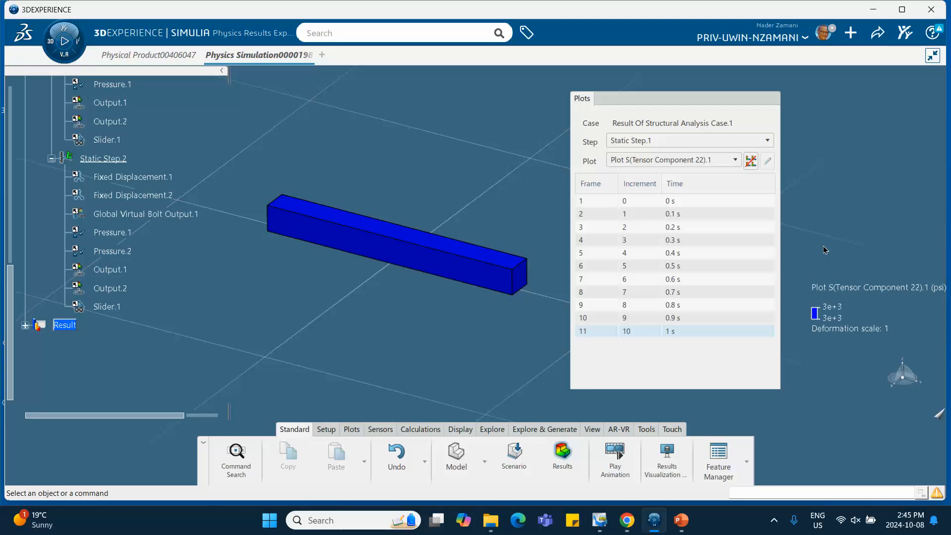
- Examine the Tensor Component 22 stress results of Static Step.2 at successive time frames from 0 s to 1 s
click(691, 141)
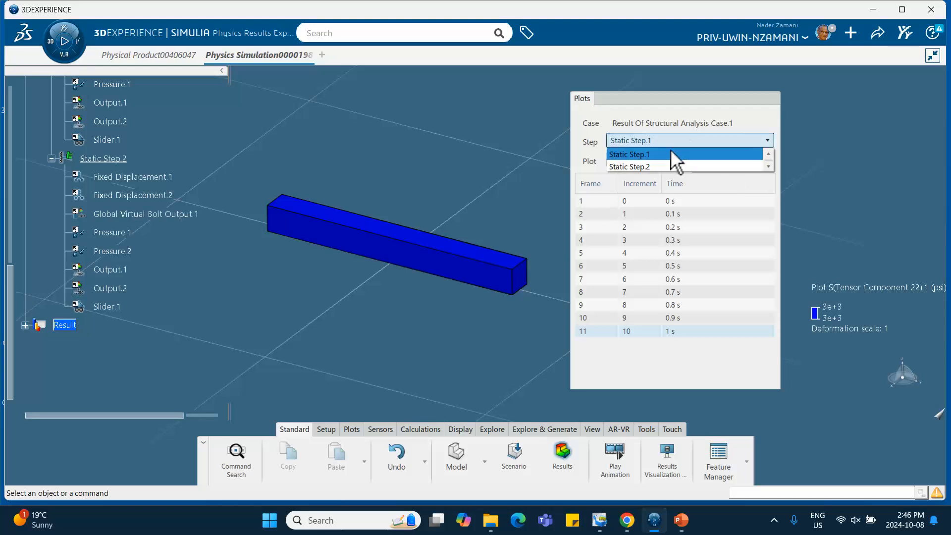
click(666, 167)
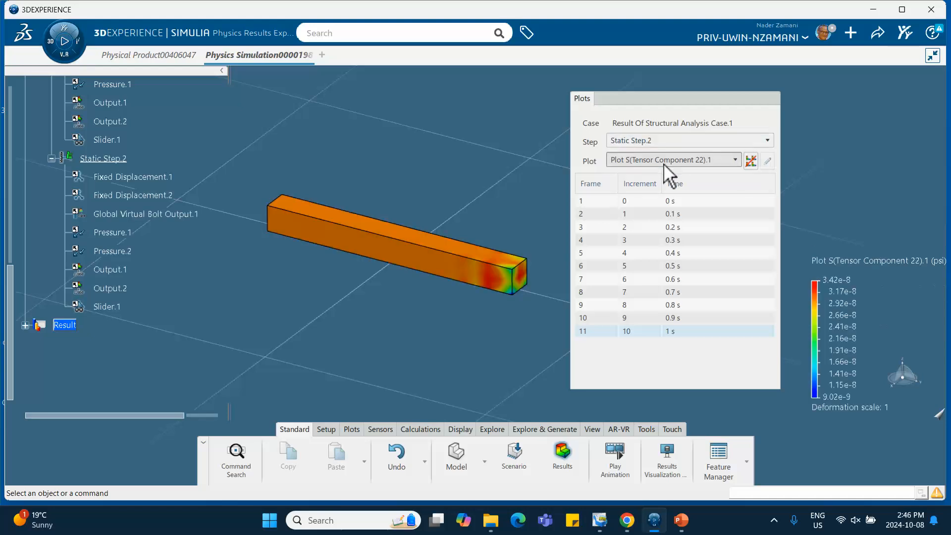
click(669, 201)
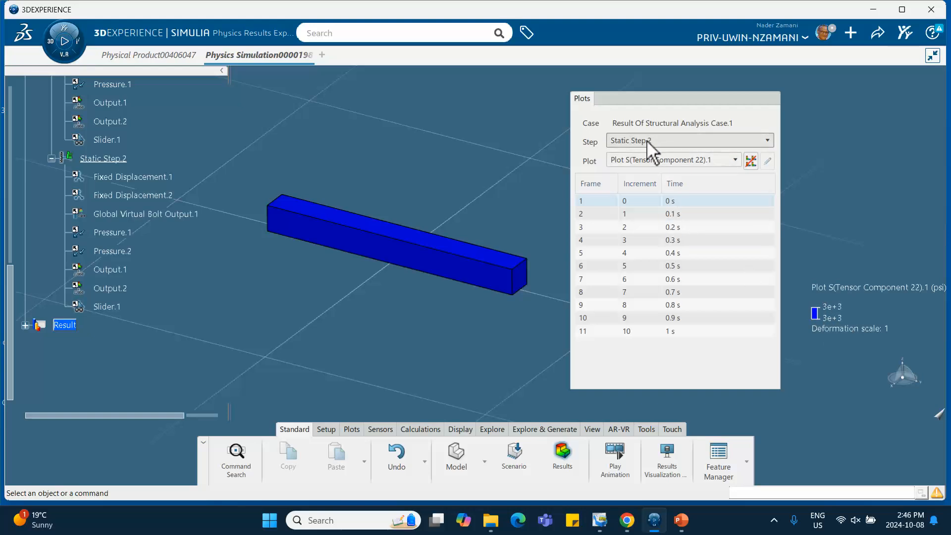
click(674, 214)
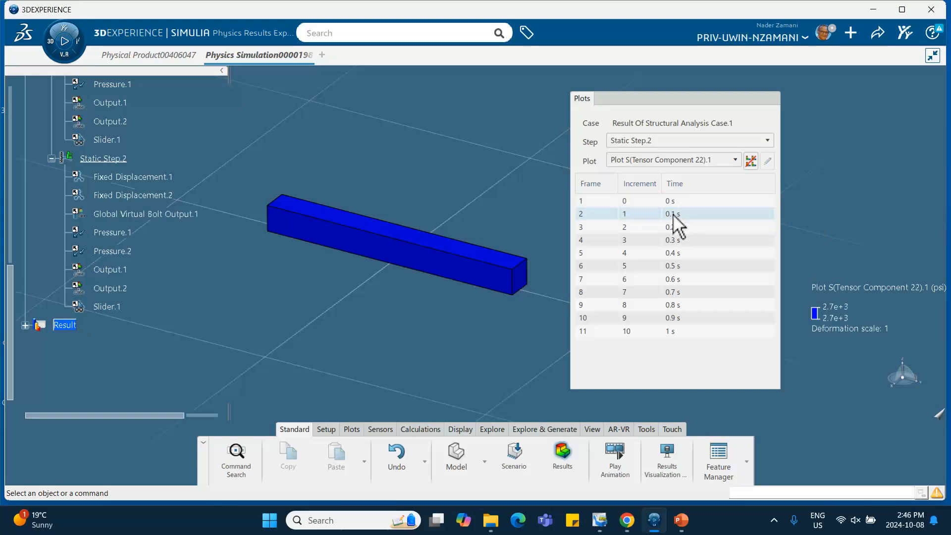
click(674, 225)
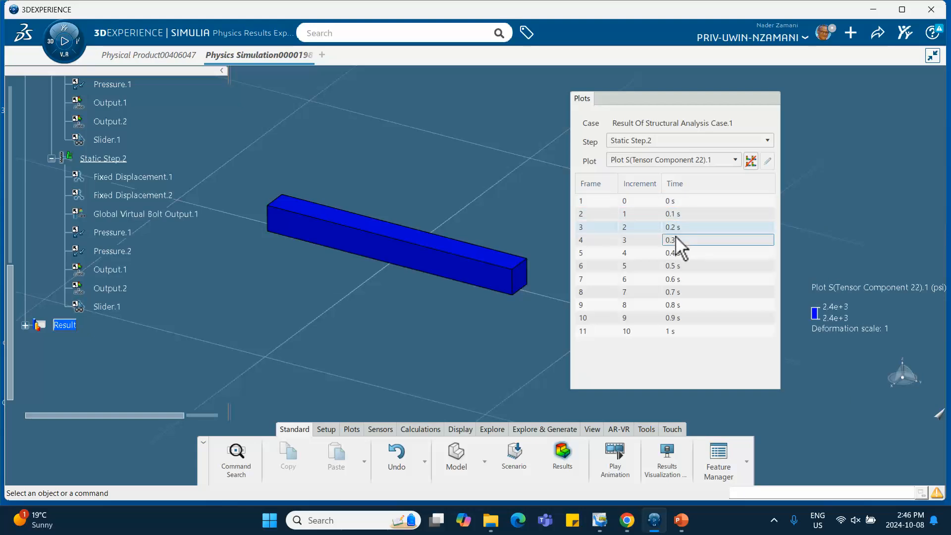
click(674, 240)
click(673, 252)
click(672, 265)
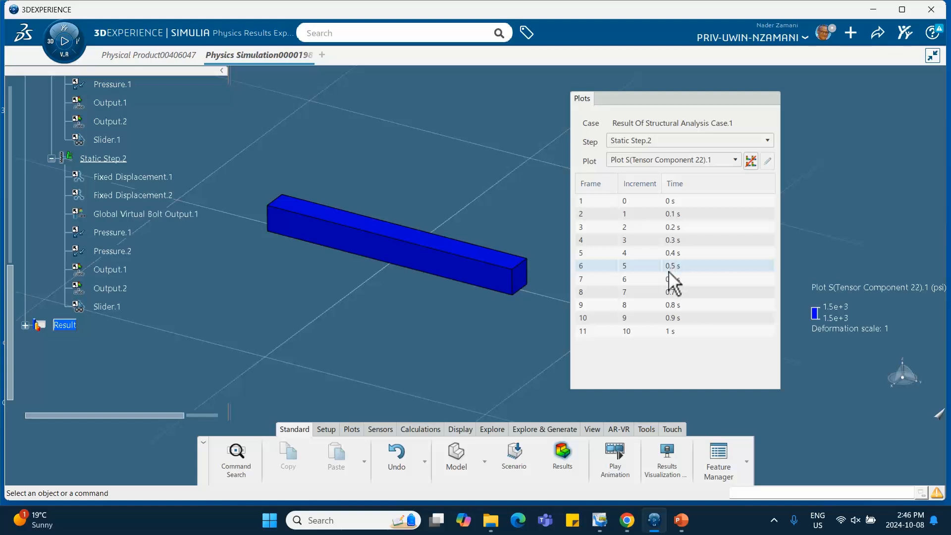
click(671, 279)
click(673, 292)
click(673, 304)
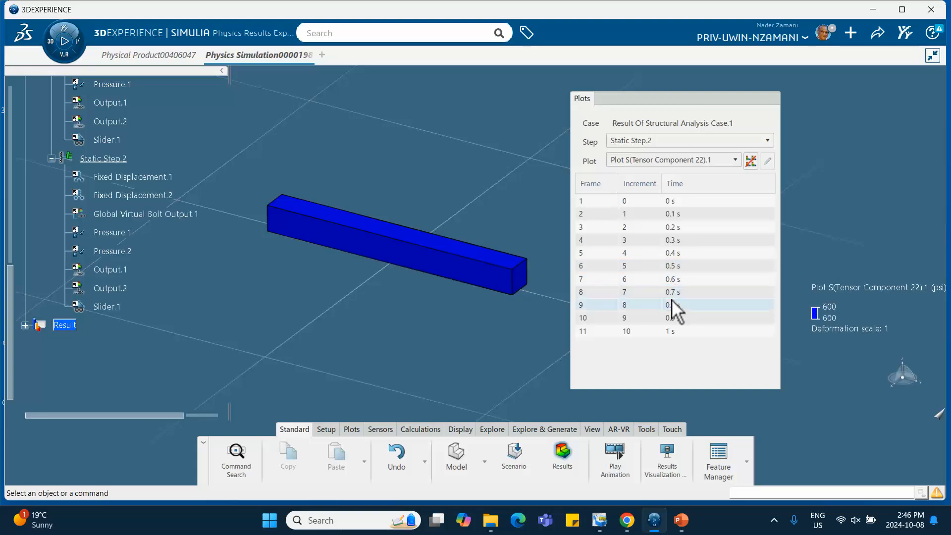
click(673, 318)
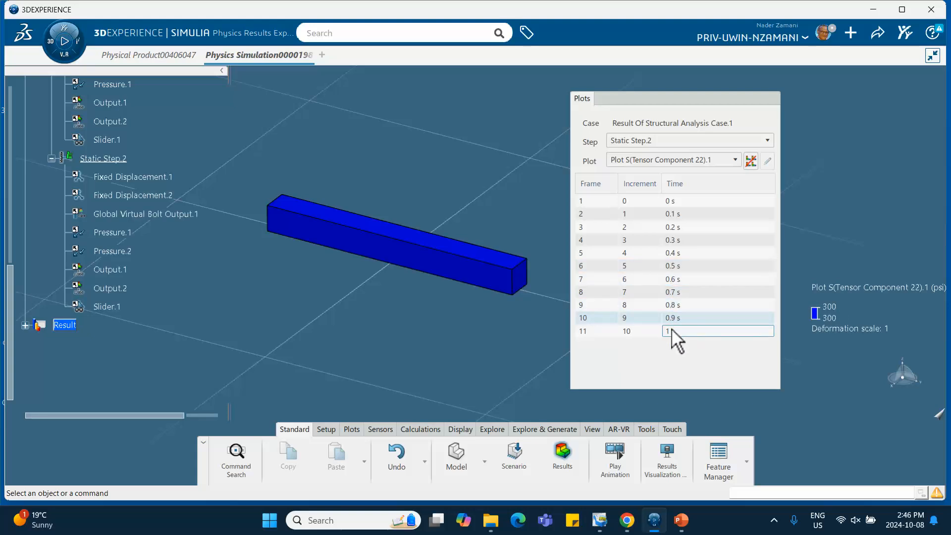
click(673, 331)
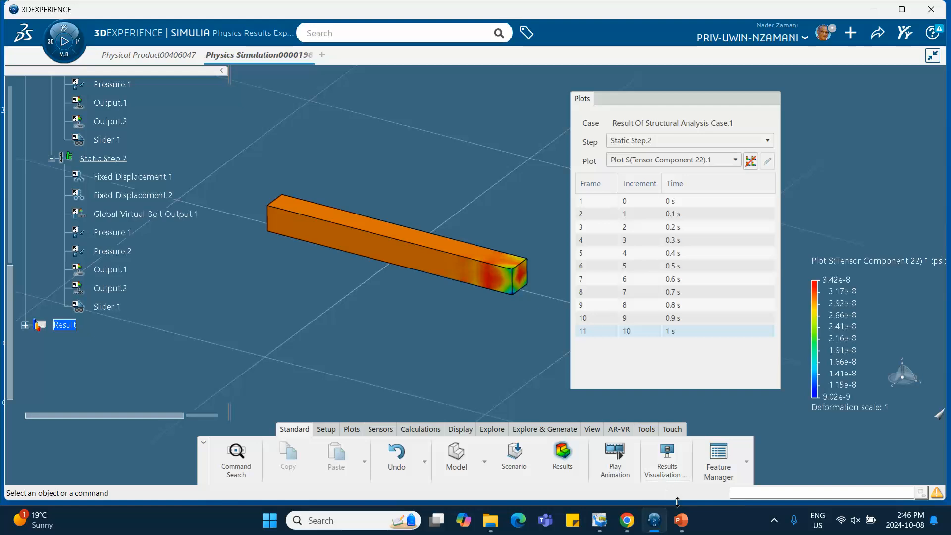
- Switch to PowerPoint, review the "HOW CAN WE MESS IT UP?" slide, and return to 3DEXPERIENCE
click(681, 520)
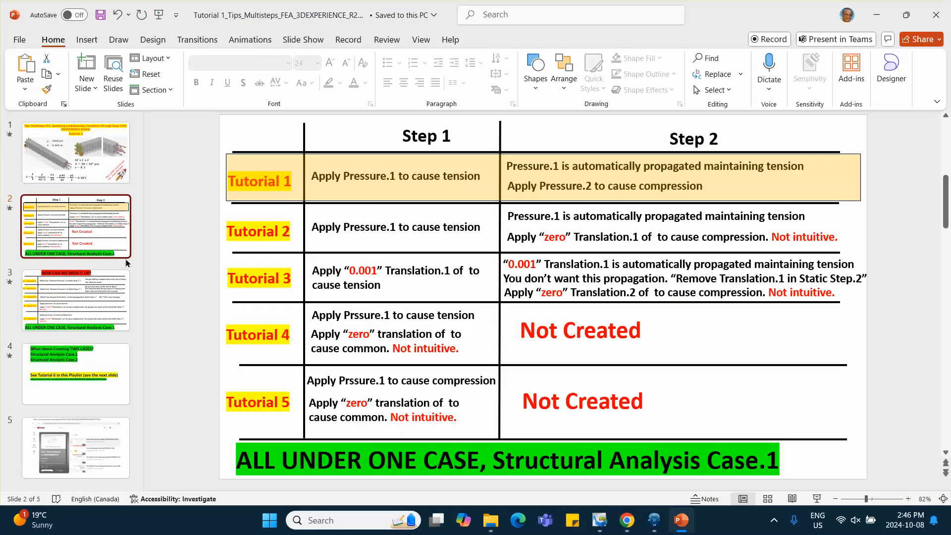
click(85, 277)
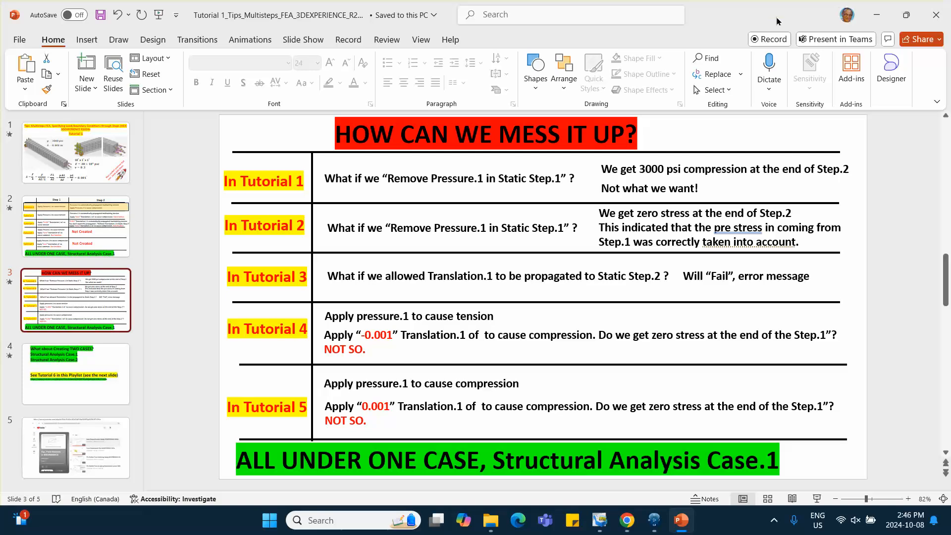
click(875, 14)
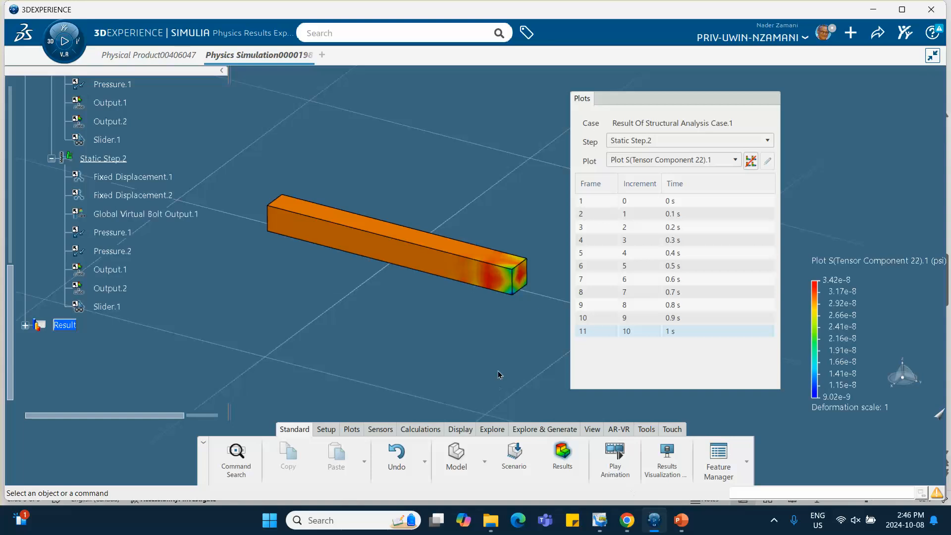
- Return to the structural scenario and remove Pressure.1 in Static Step.2 through the Feature Manager
click(515, 460)
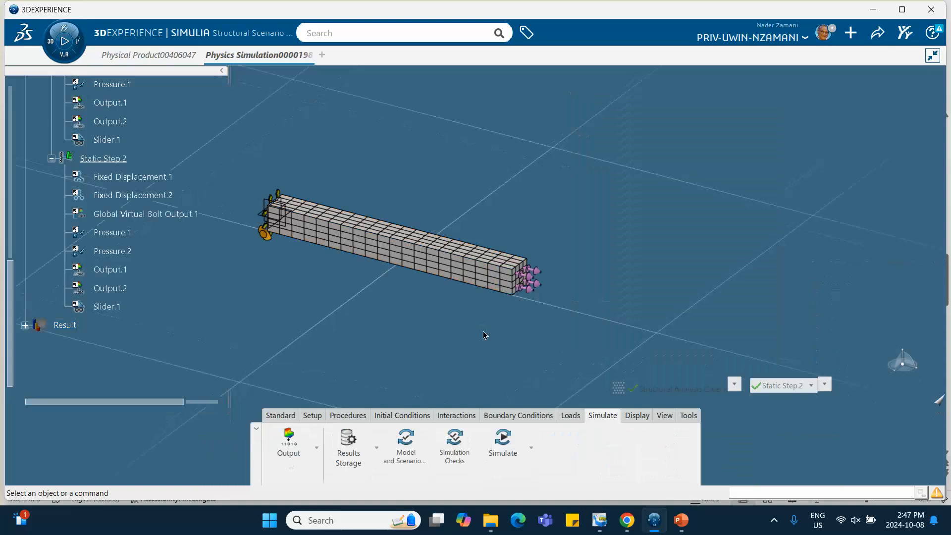
right_click(384, 310)
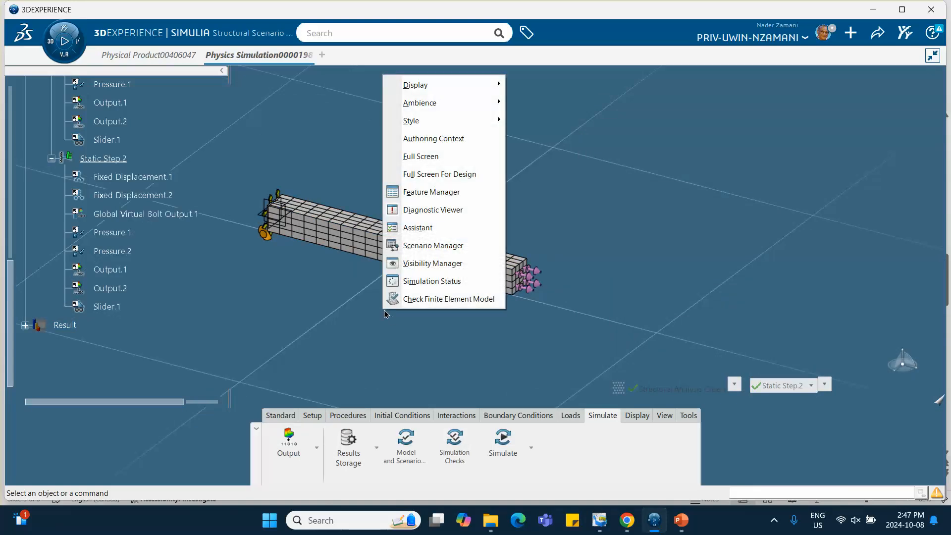
click(437, 197)
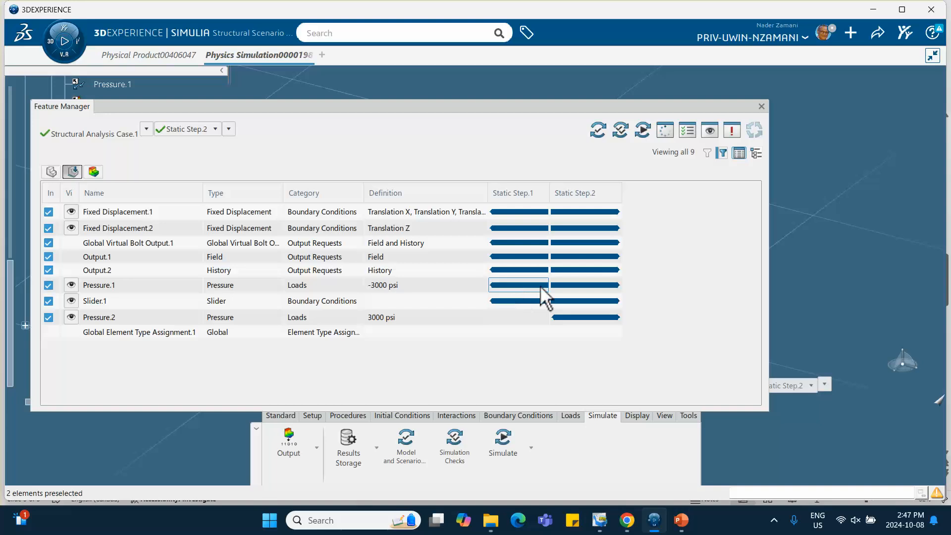
right_click(570, 285)
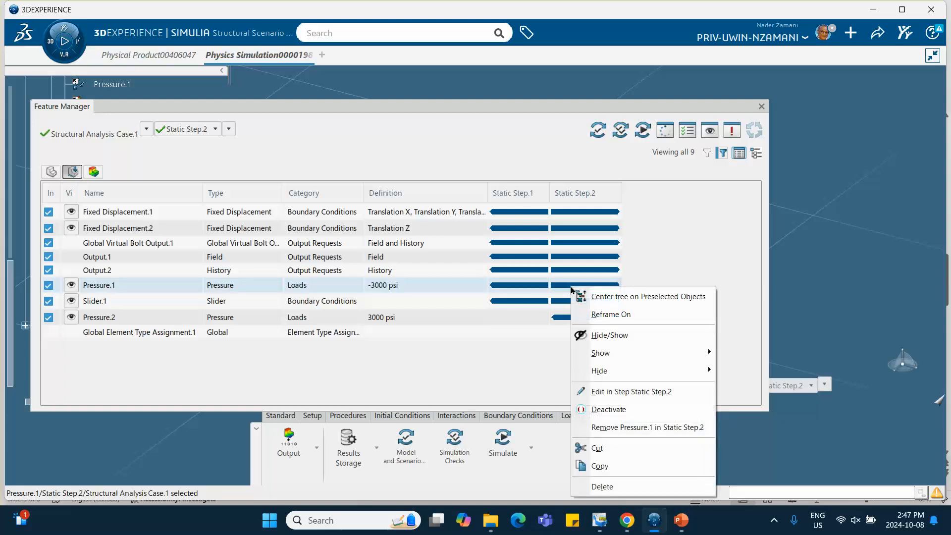
click(603, 433)
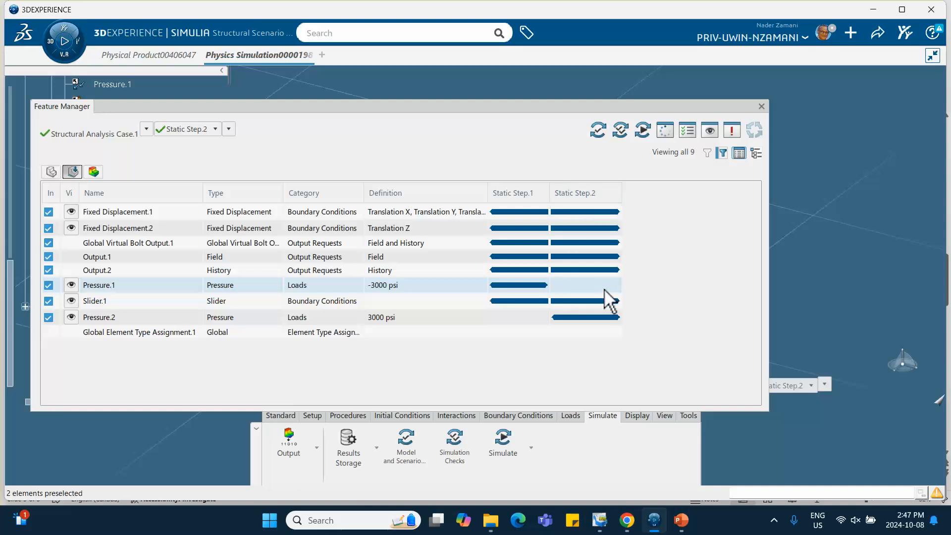
- Recheck the PowerPoint slide's Tutorial 1 row and rerun Structural Analysis Case.1 locally on 4 cores, overwriting previous results, closing the status and Feature Manager windows
click(681, 520)
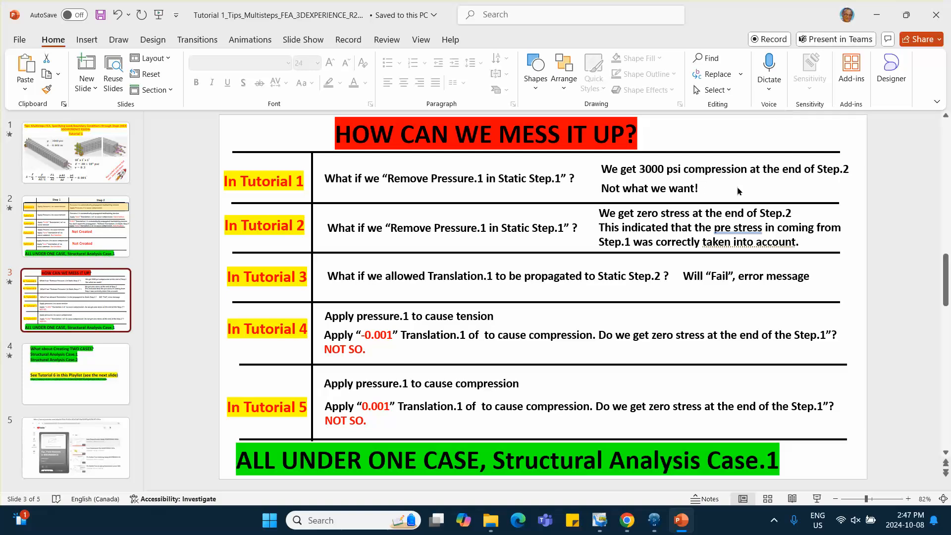
click(874, 17)
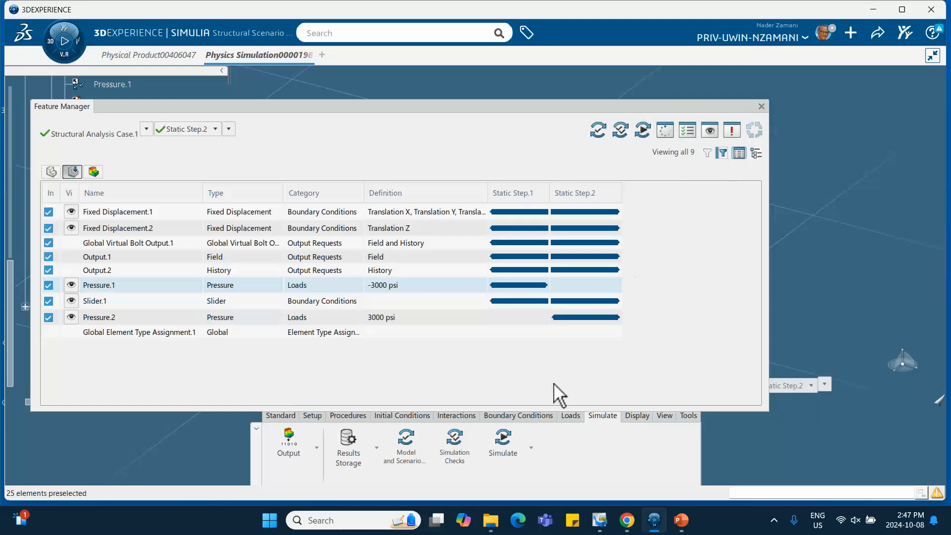
click(641, 130)
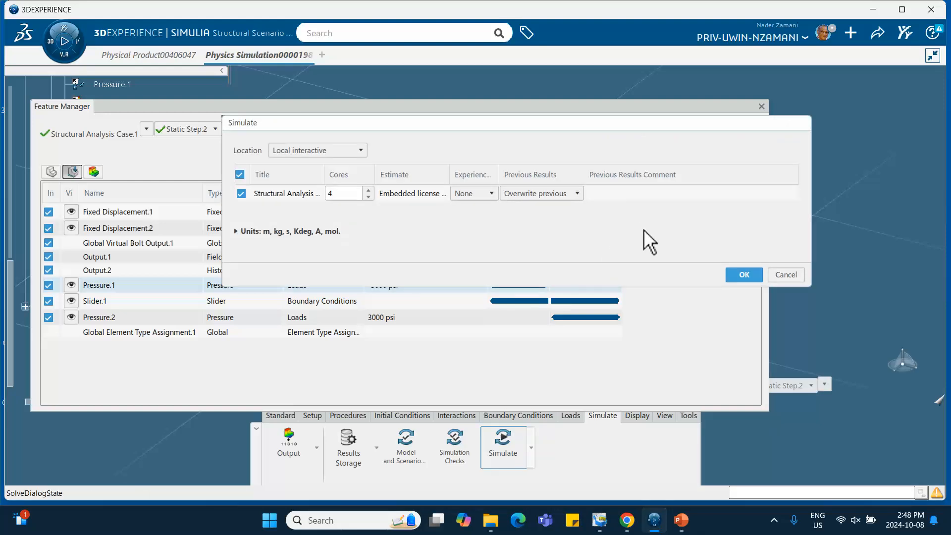
click(744, 275)
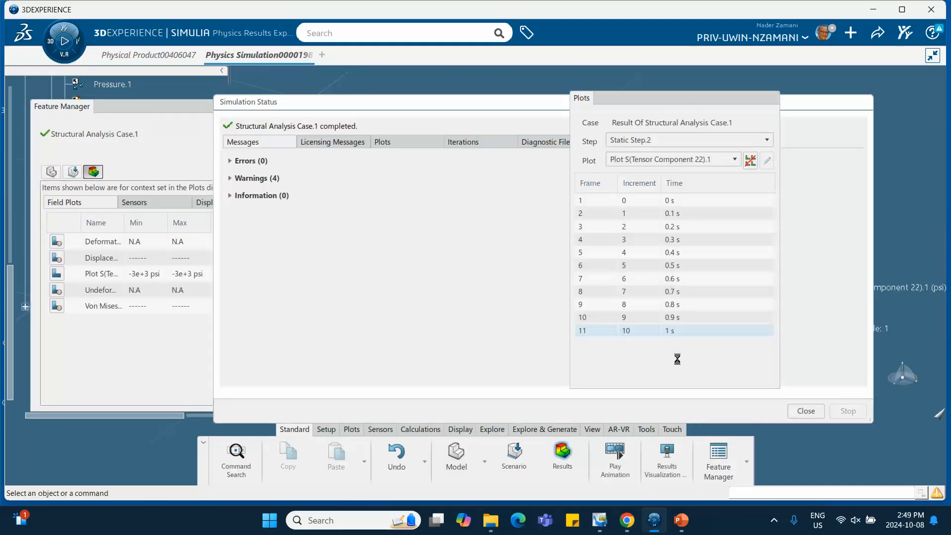
click(803, 411)
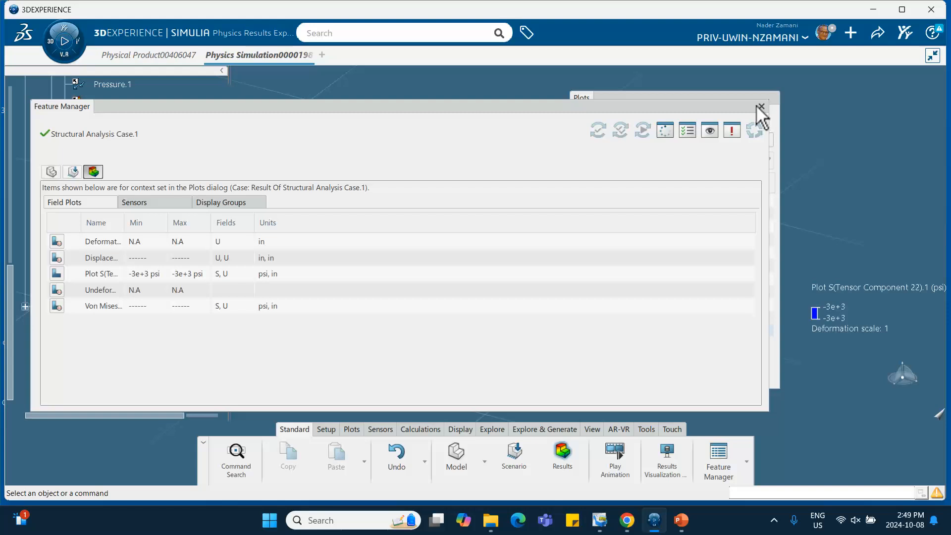
click(757, 105)
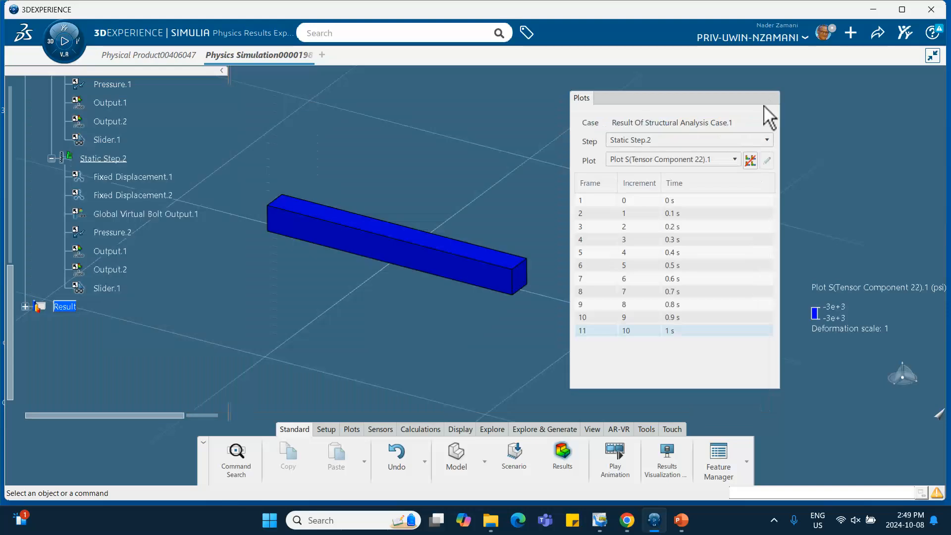
- Examine the rerun's Tensor Component 22 stress for Static Step.1 at 1 s and for Static Step.2 at time frames between 0 s and 1 s
click(676, 141)
click(648, 149)
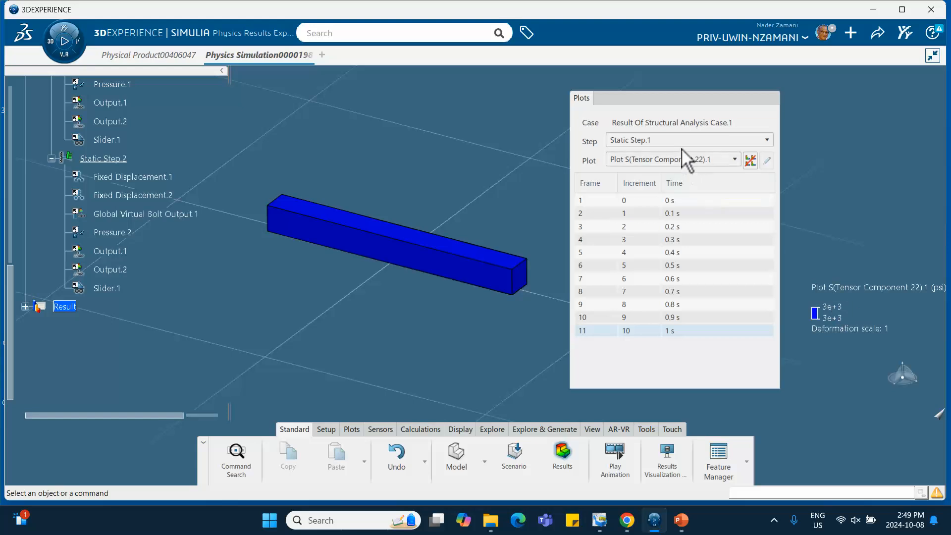
click(665, 142)
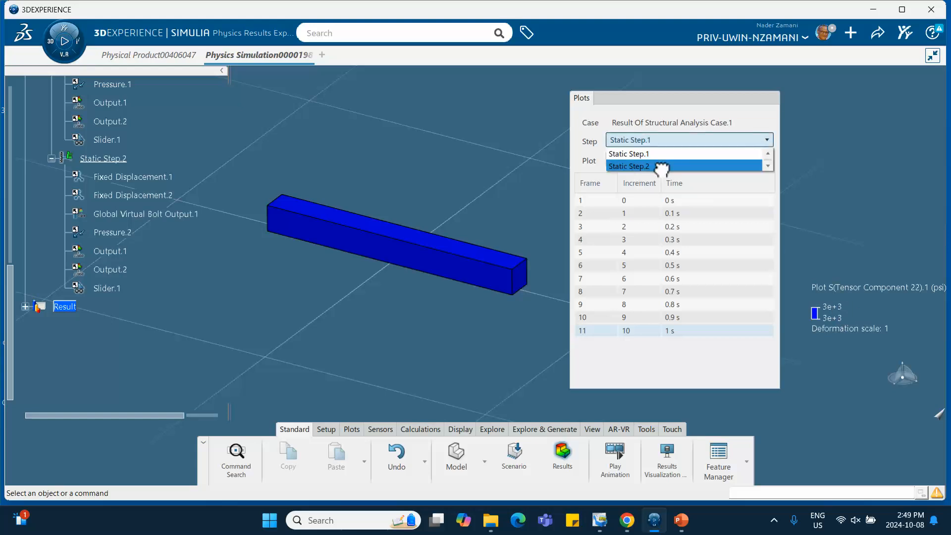
click(662, 167)
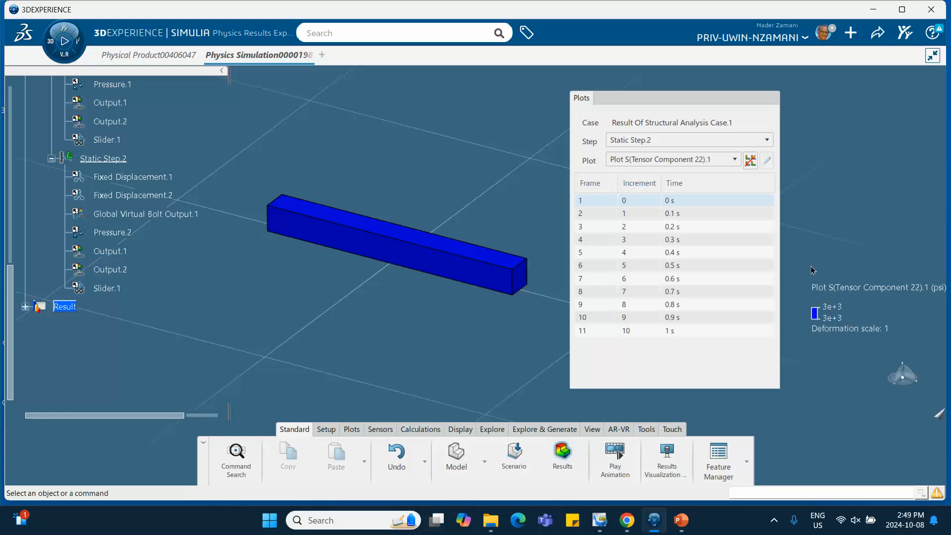
click(679, 215)
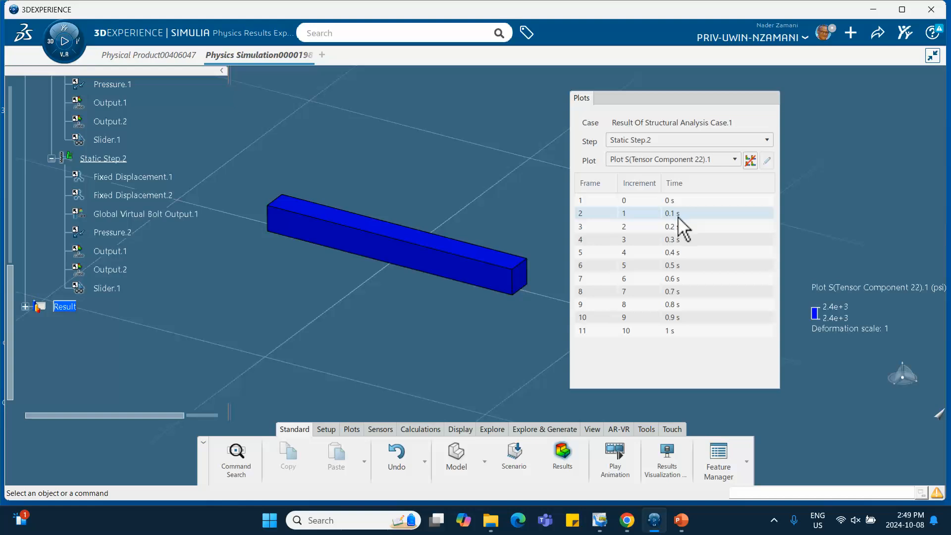
click(677, 227)
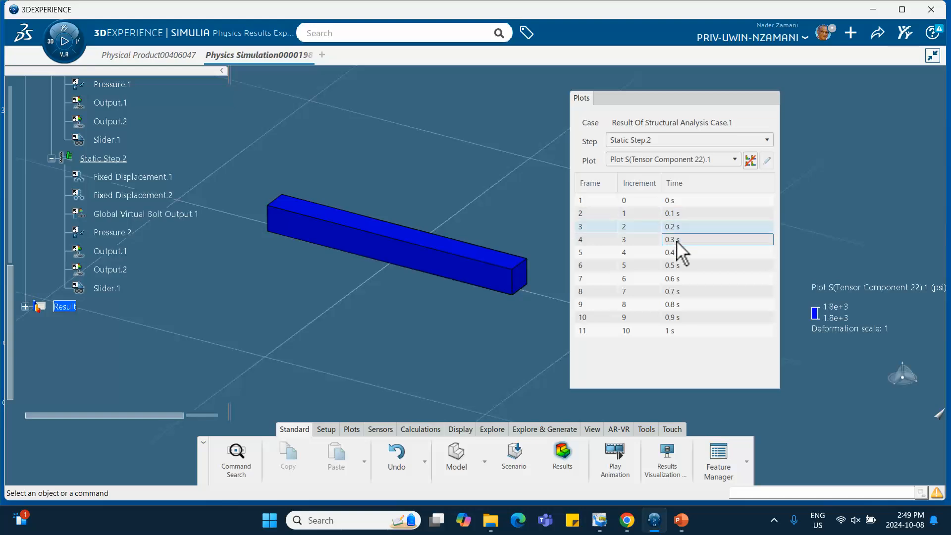
click(677, 240)
click(677, 253)
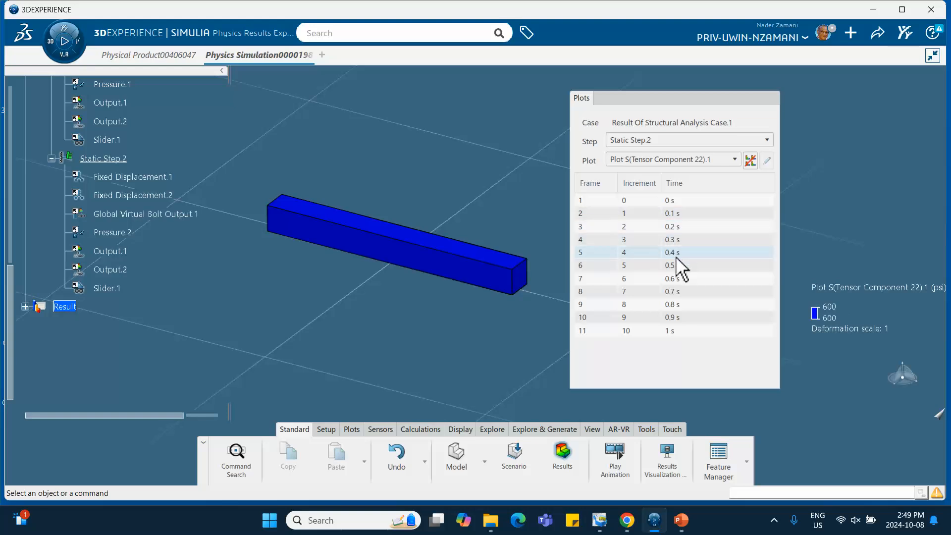
click(677, 266)
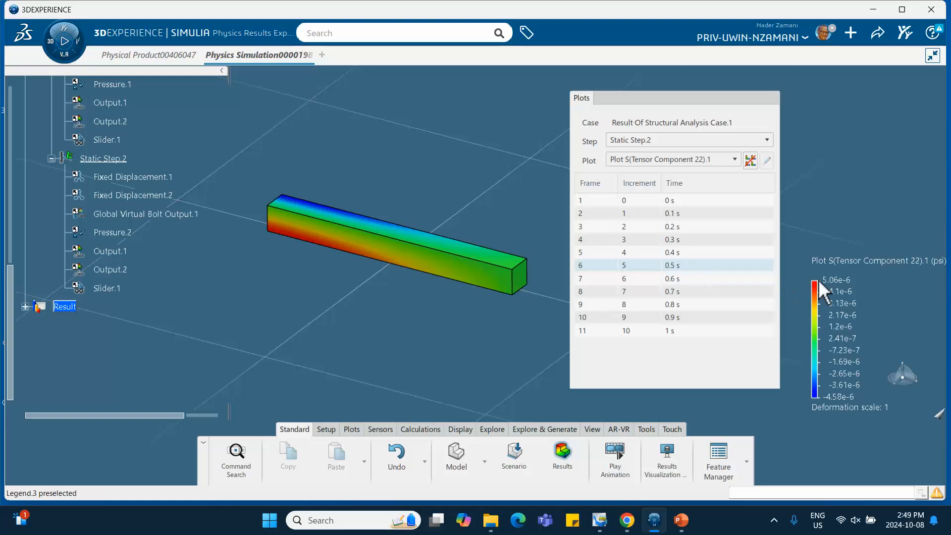
click(679, 331)
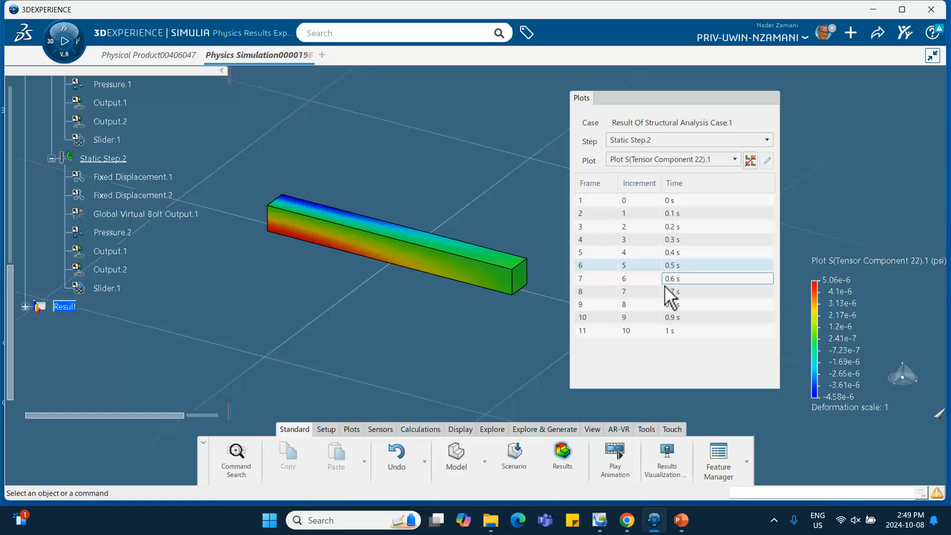
click(672, 332)
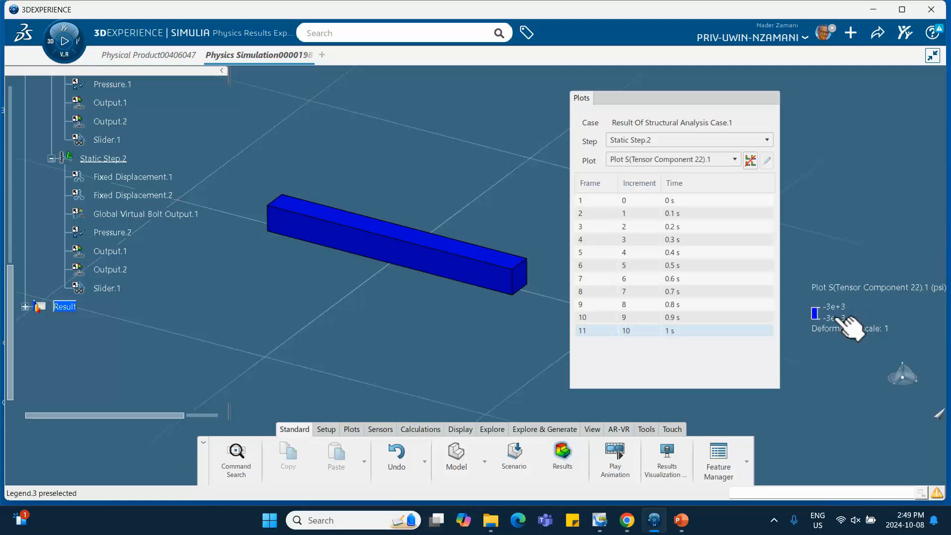
- Switch to PowerPoint and show slide 2, the table comparing Step 1 and Step 2 loading for the five tutorials
click(687, 525)
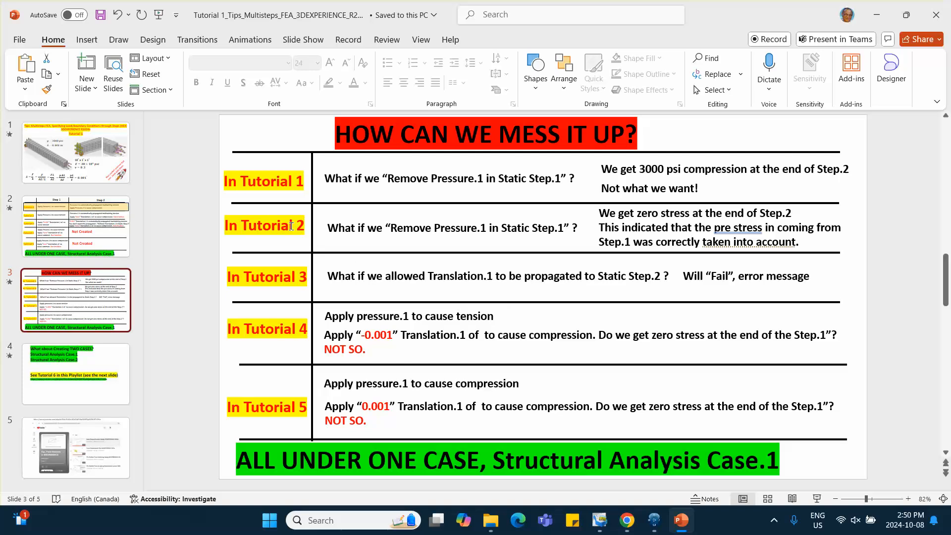
key(Page_Up)
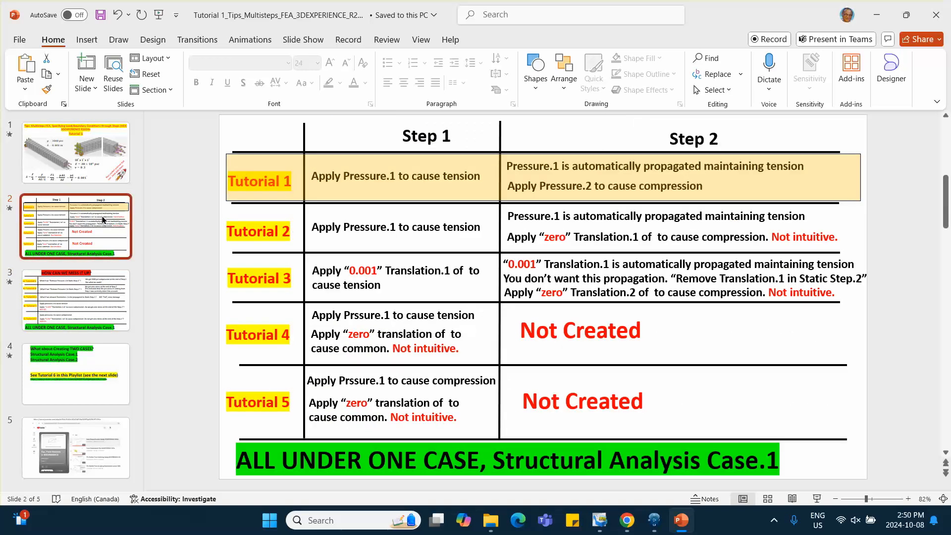